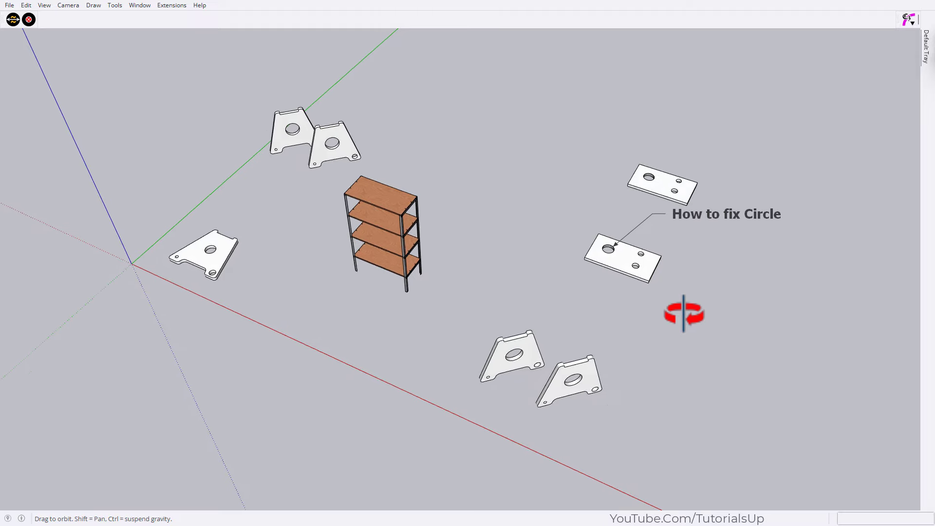
Step: Pan, zoom and orbit until the lower-left triangular plate fills the view
{"action": "middle_click_drag", "start_coordinate": [455, 273], "coordinate": [659, 282], "text": "shift"}
{"action": "scroll", "coordinate": [428, 283], "scroll_direction": "up", "scroll_amount": 3}
{"action": "scroll", "coordinate": [365, 263], "scroll_direction": "up", "scroll_amount": 3}
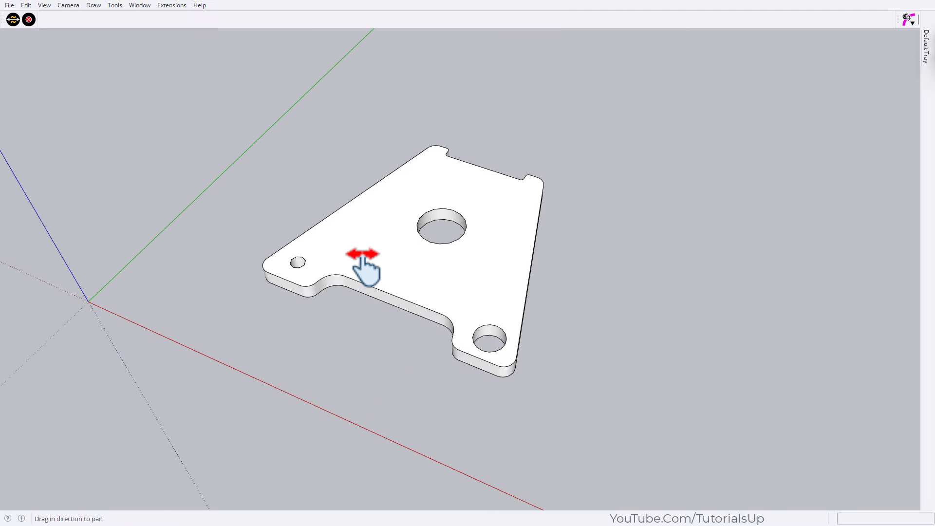
{"action": "scroll", "coordinate": [390, 260], "scroll_direction": "up", "scroll_amount": 2}
{"action": "middle_click_drag", "start_coordinate": [404, 257], "coordinate": [501, 359]}
{"action": "scroll", "coordinate": [570, 297], "scroll_direction": "up", "scroll_amount": 1}
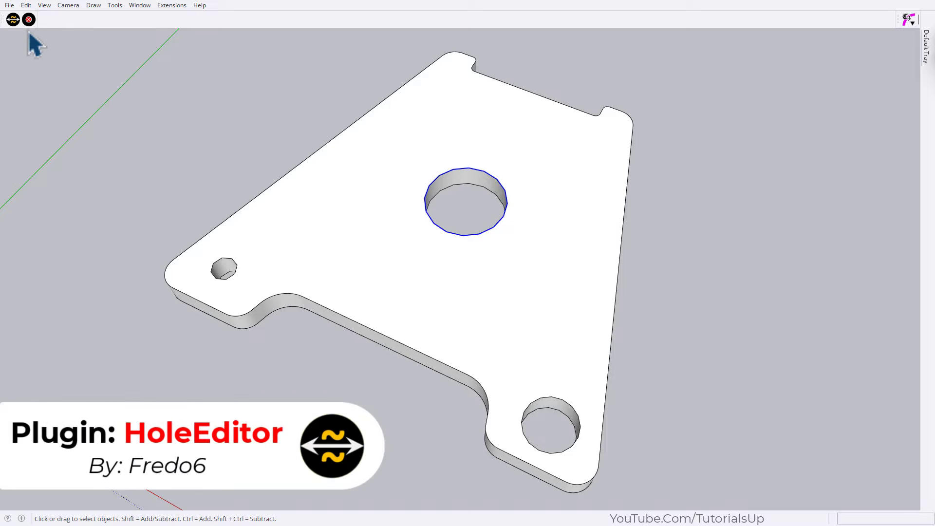
Step: Rebuild the large central hole with HoleEditor at radius 150 and 50 segments
{"action": "left_click", "coordinate": [13, 20]}
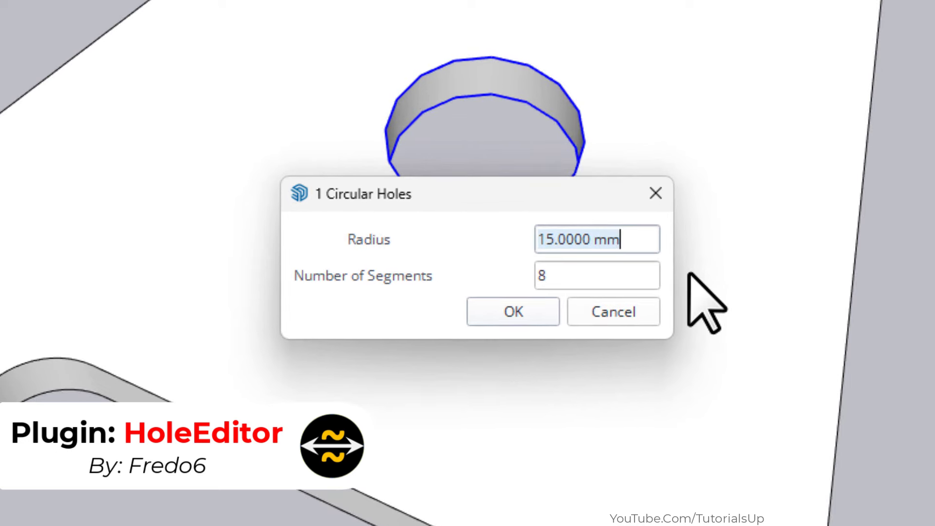
{"action": "type", "text": "150"}
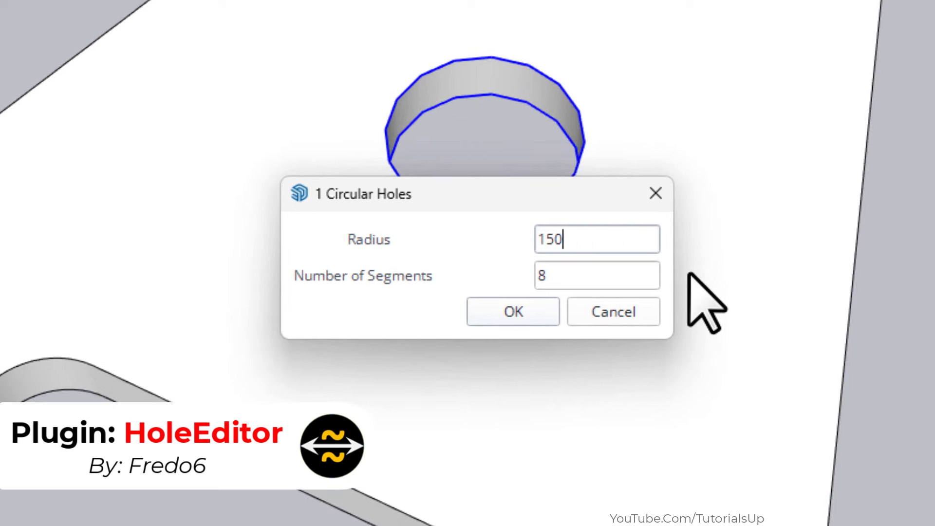
{"action": "double_click", "coordinate": [568, 274]}
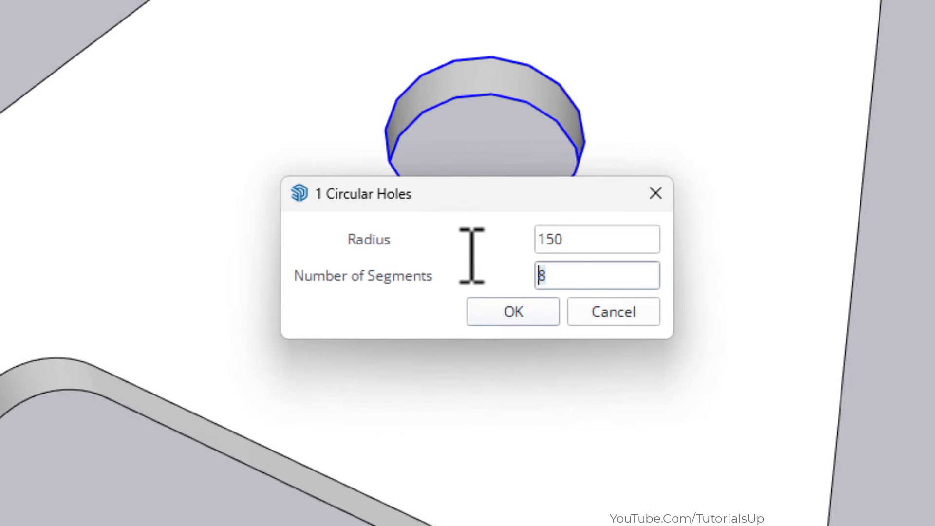
{"action": "type", "text": "50"}
{"action": "left_click", "coordinate": [517, 312]}
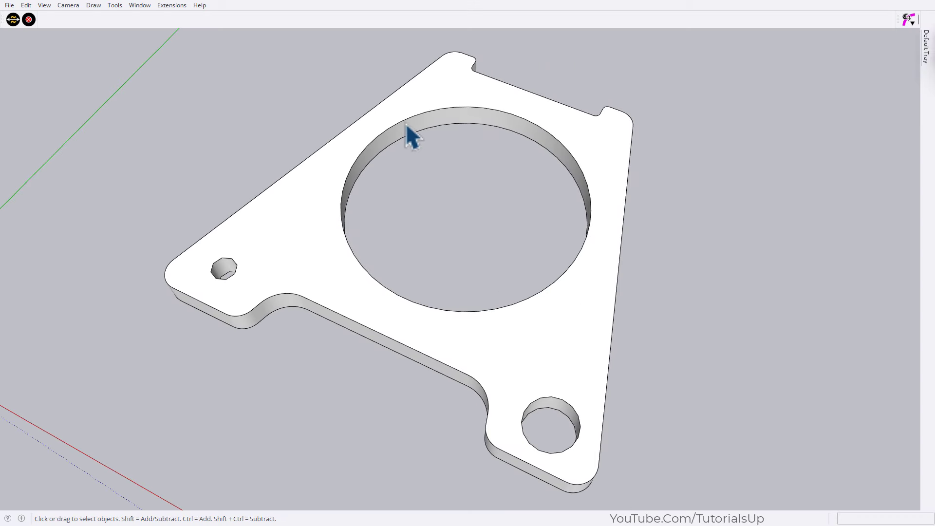
Step: Reselect the enlarged central hole and shrink it to radius 100
{"action": "left_click", "coordinate": [398, 122]}
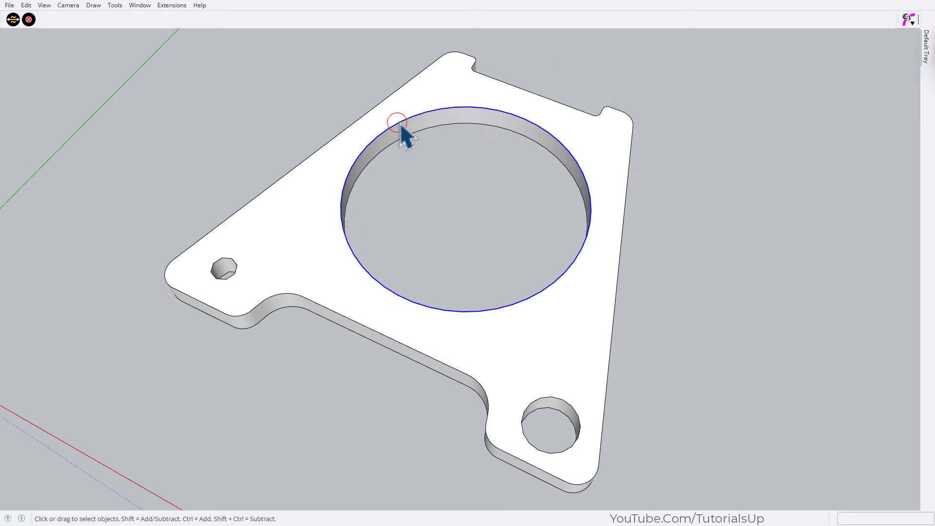
{"action": "left_click", "coordinate": [12, 22]}
{"action": "type", "text": "100"}
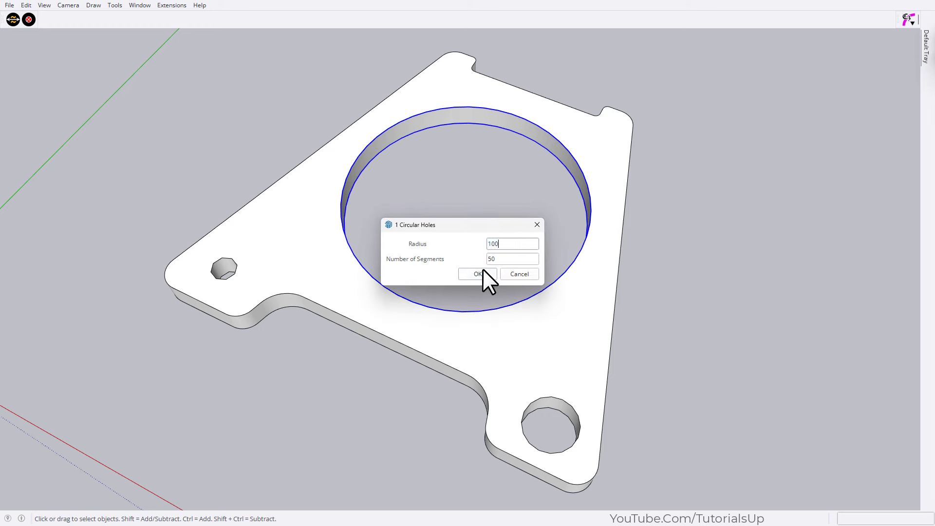
{"action": "left_click", "coordinate": [484, 271]}
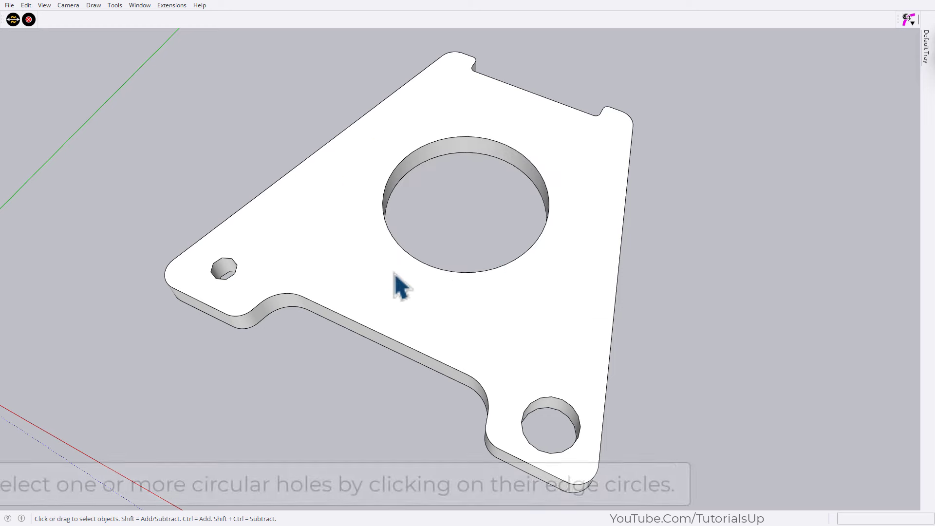
Step: Select both small corner holes and set their HoleEditor radius to 25
{"action": "left_click", "coordinate": [235, 274]}
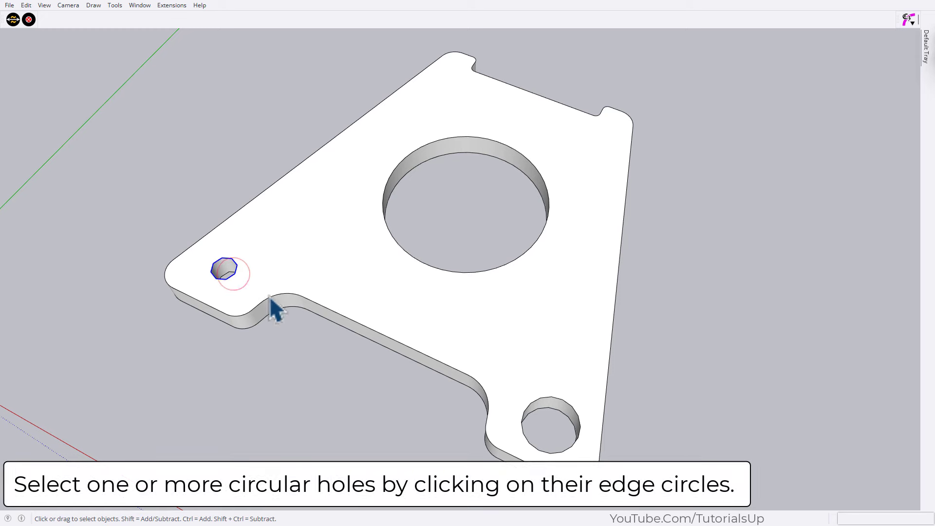
{"action": "left_click", "coordinate": [537, 407], "text": "ctrl"}
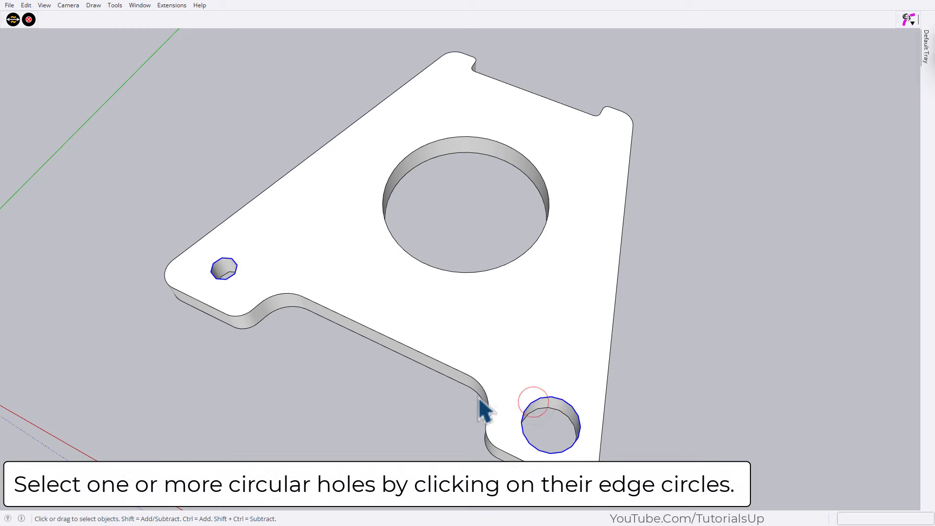
{"action": "mouse_move", "coordinate": [485, 408]}
{"action": "middle_mouse_down"}
{"action": "mouse_move", "coordinate": [501, 347]}
{"action": "mouse_move", "coordinate": [485, 360]}
{"action": "middle_mouse_up"}
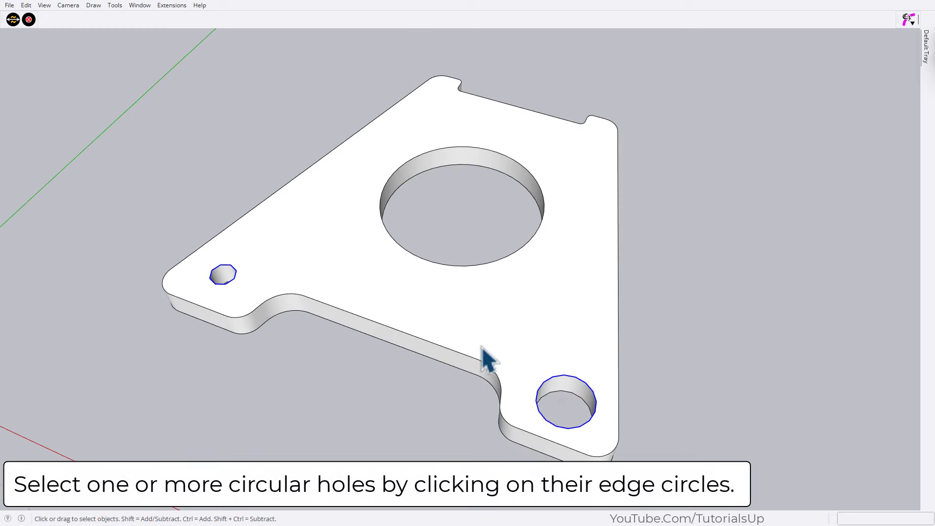
{"action": "left_click", "coordinate": [12, 19]}
{"action": "type", "text": "25"}
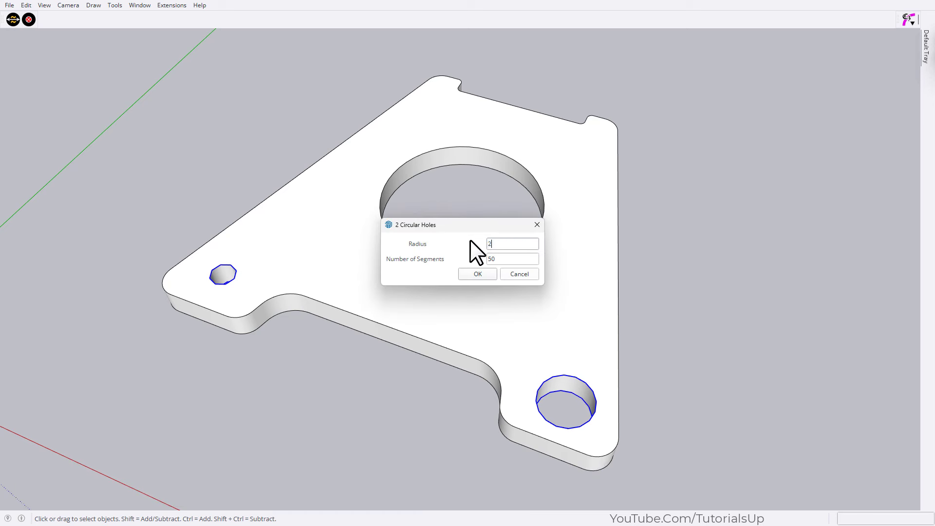
{"action": "left_click", "coordinate": [486, 273]}
Step: Check the left hole's 25 mm radius and 30 segments in Entity Info, then deselect
{"action": "mouse_move", "coordinate": [334, 288]}
{"action": "middle_mouse_down"}
{"action": "mouse_move", "coordinate": [355, 408]}
{"action": "mouse_move", "coordinate": [350, 315]}
{"action": "middle_mouse_up"}
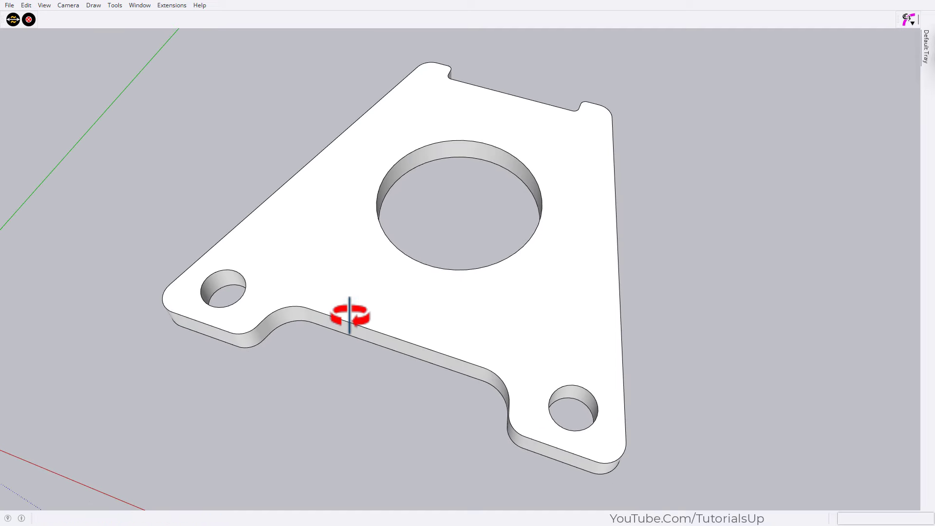
{"action": "left_click", "coordinate": [244, 296]}
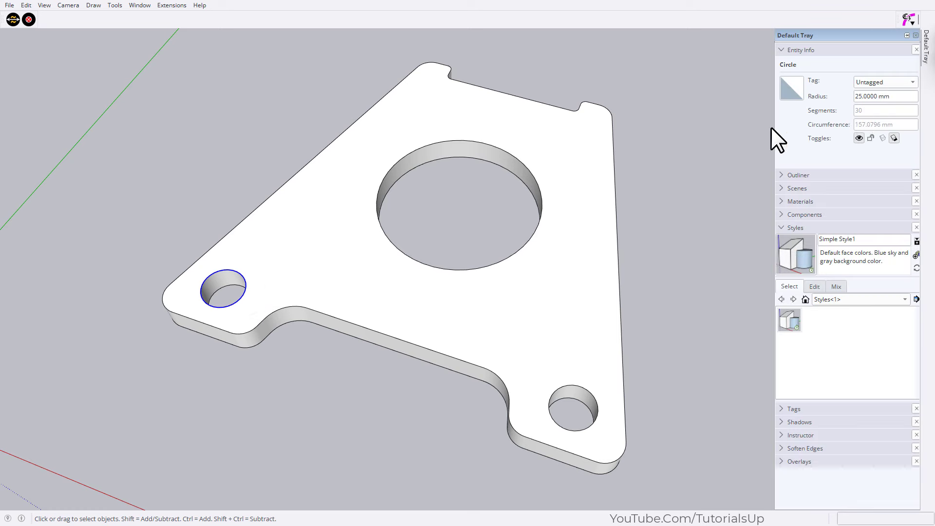
{"action": "left_click", "coordinate": [746, 137]}
{"action": "scroll", "coordinate": [305, 422], "scroll_direction": "down", "scroll_amount": 5}
{"action": "middle_click_drag", "start_coordinate": [305, 422], "coordinate": [350, 412]}
Step: Zoom in and examine the left and right standing plates and their large hole
{"action": "scroll", "coordinate": [419, 214], "scroll_direction": "up", "scroll_amount": 5}
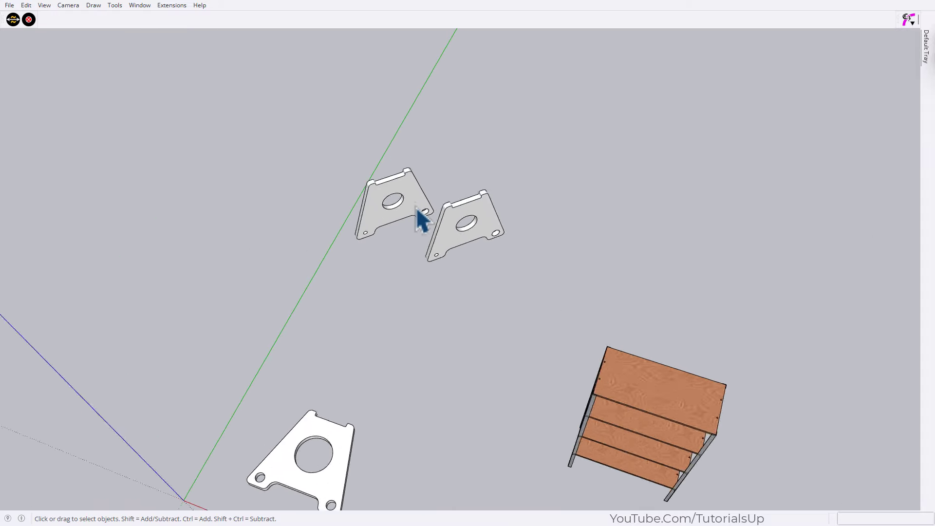
{"action": "scroll", "coordinate": [416, 207], "scroll_direction": "up", "scroll_amount": 3}
{"action": "left_click", "coordinate": [410, 194]}
{"action": "double_click", "coordinate": [410, 194]}
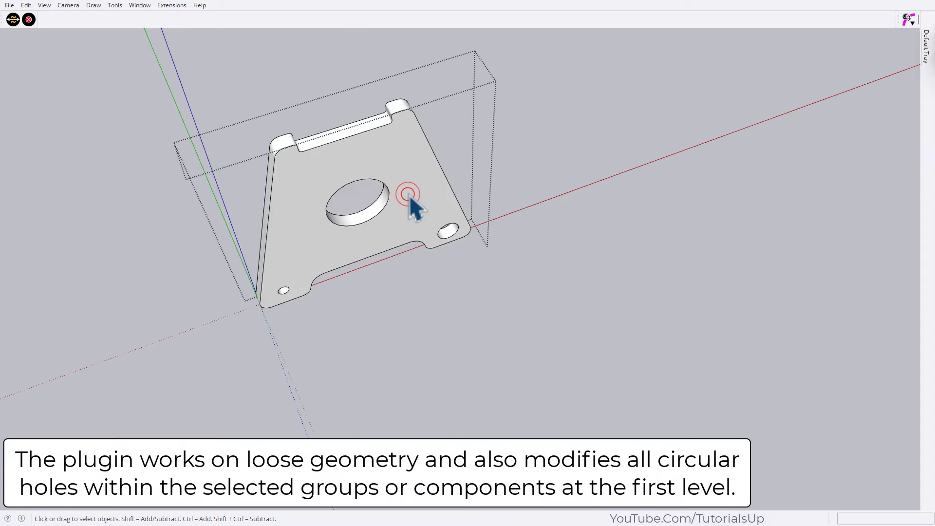
{"action": "left_click", "coordinate": [385, 211]}
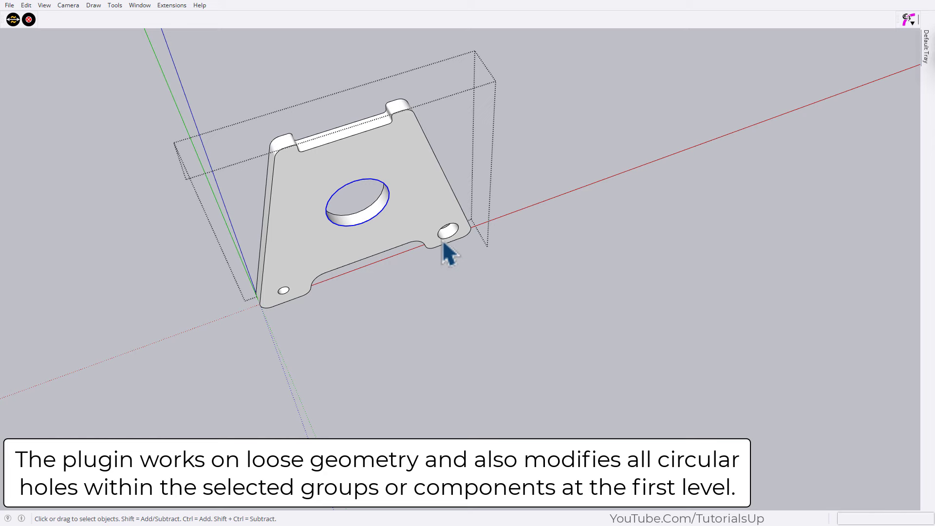
{"action": "middle_click_drag", "start_coordinate": [443, 239], "coordinate": [442, 274]}
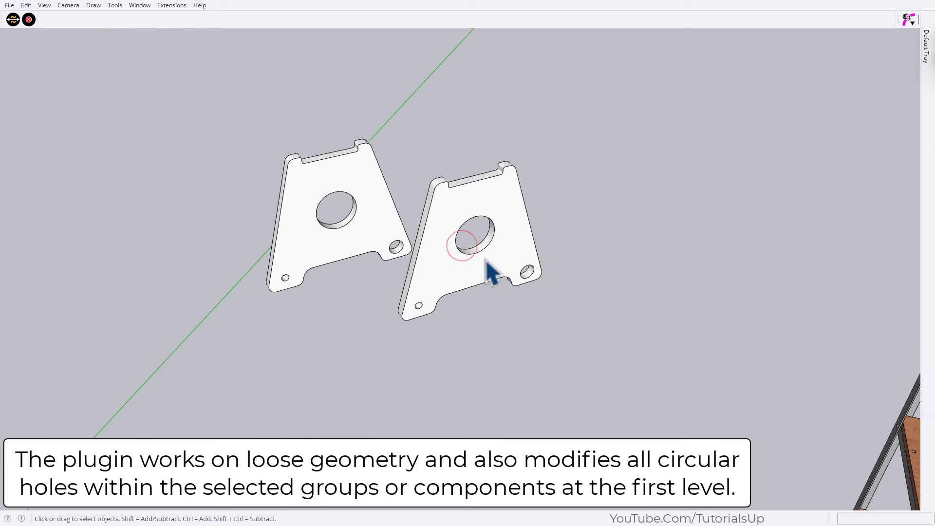
{"action": "left_click", "coordinate": [485, 260]}
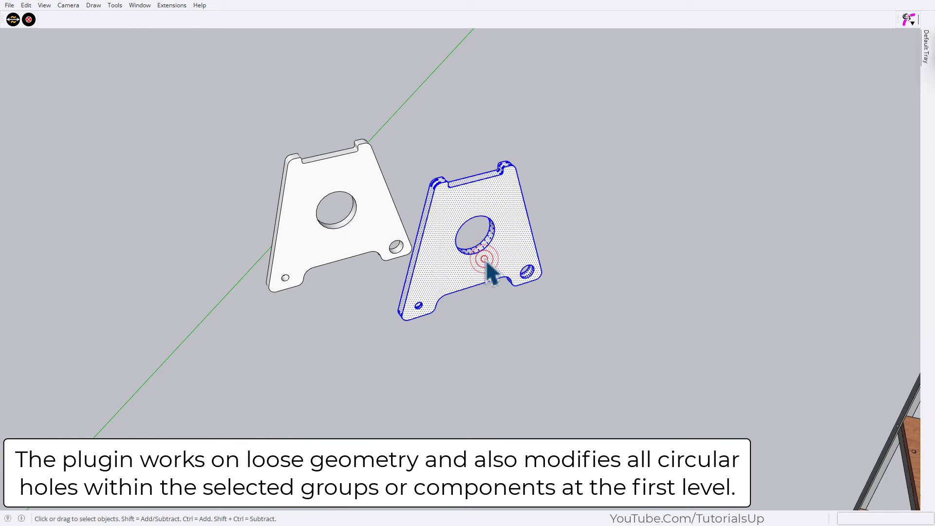
{"action": "left_click", "coordinate": [594, 341]}
Step: Crossing-select both standing plates and give all six holes radius 30 with 50 segments
{"action": "left_click_drag", "start_coordinate": [206, 77], "coordinate": [210, 80]}
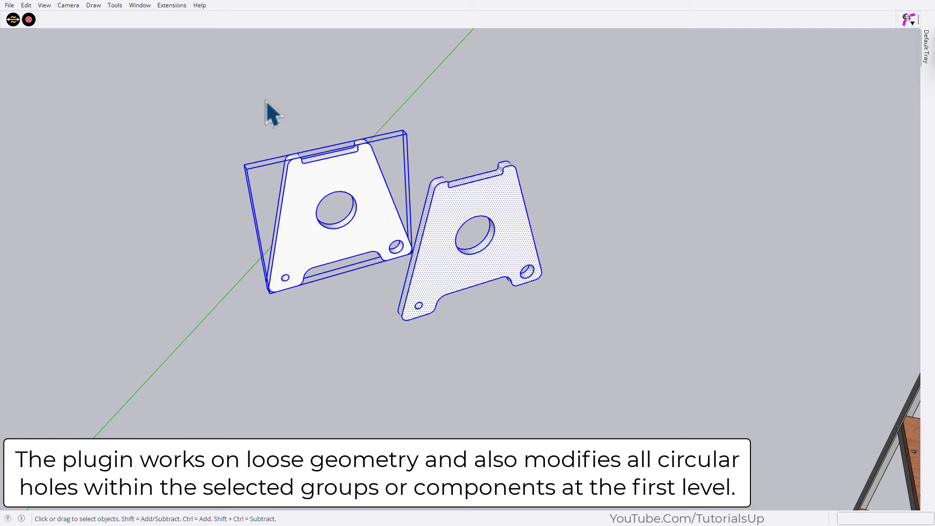
{"action": "scroll", "coordinate": [292, 146], "scroll_direction": "up", "scroll_amount": 3}
{"action": "scroll", "coordinate": [389, 244], "scroll_direction": "up", "scroll_amount": 3}
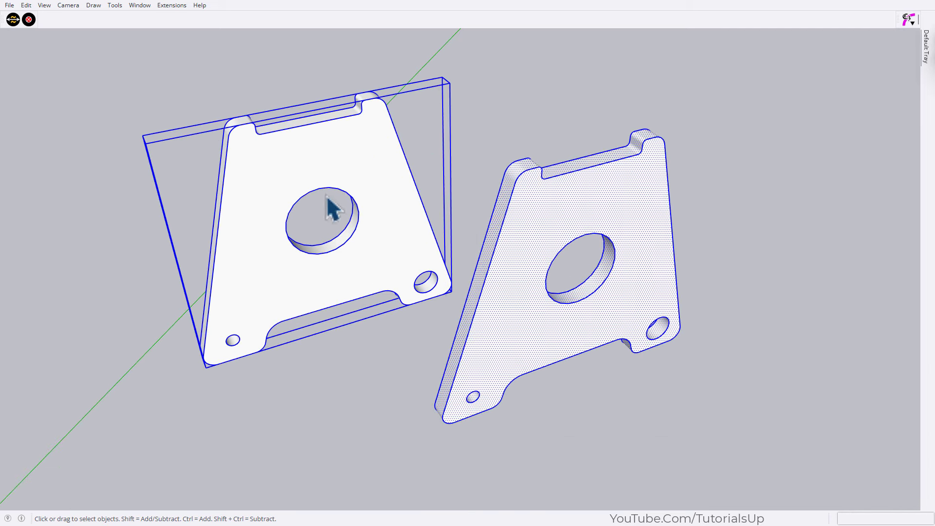
{"action": "left_click", "coordinate": [15, 22]}
{"action": "type", "text": "30"}
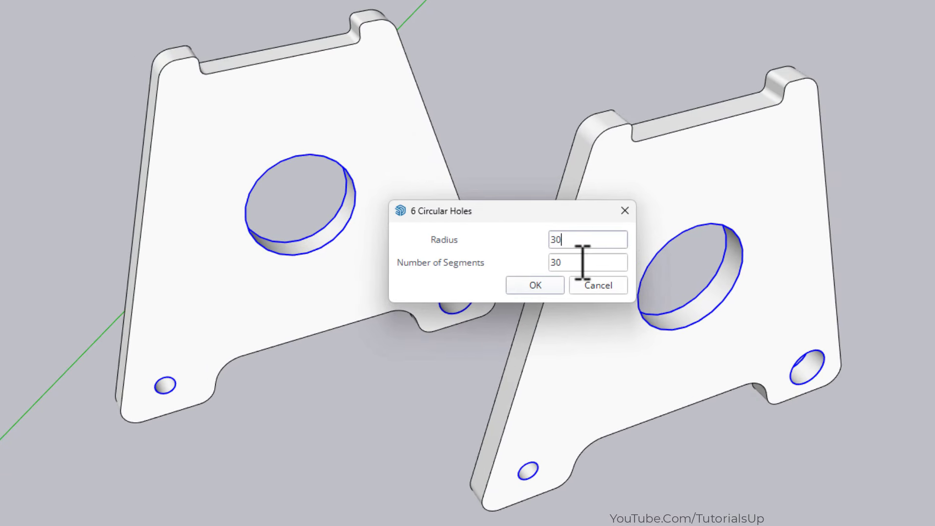
{"action": "double_click", "coordinate": [593, 262]}
{"action": "type", "text": "50"}
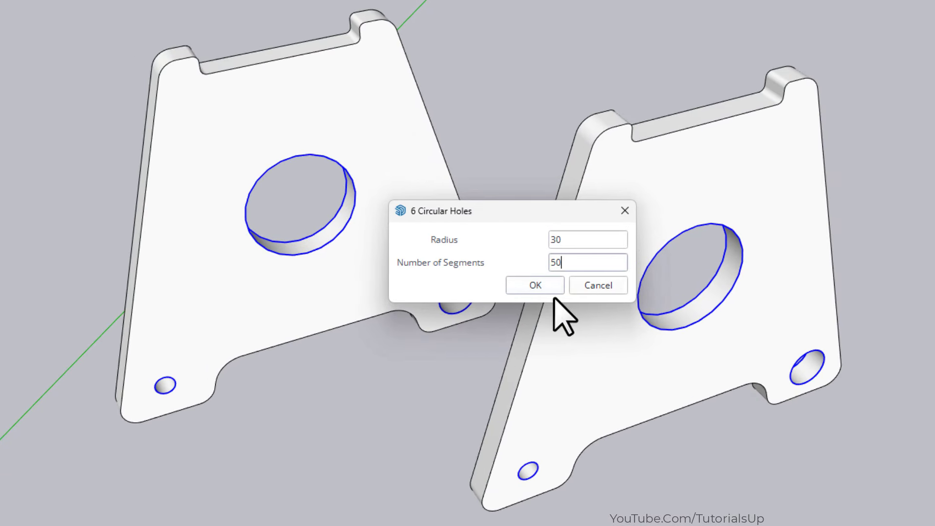
{"action": "left_click", "coordinate": [536, 285]}
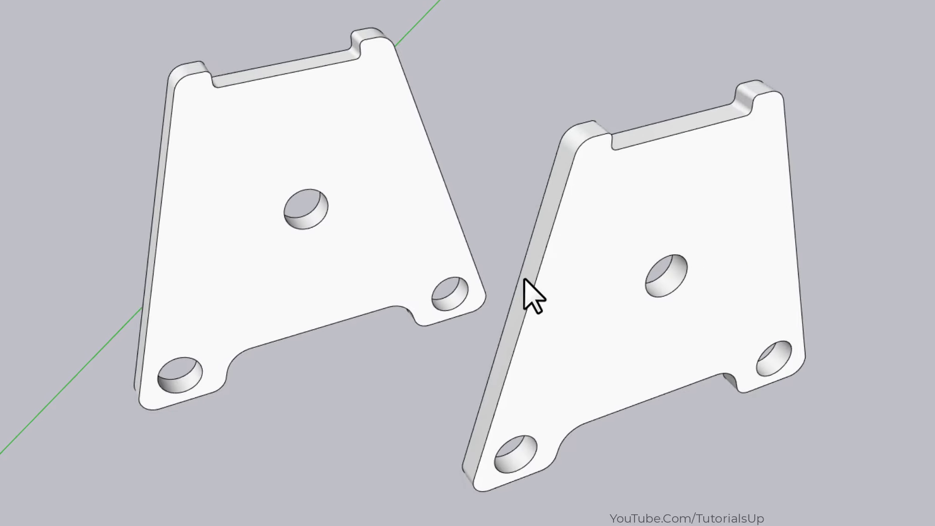
{"action": "mouse_move", "coordinate": [627, 395]}
{"action": "middle_mouse_down"}
{"action": "mouse_move", "coordinate": [611, 290]}
{"action": "mouse_move", "coordinate": [611, 356]}
{"action": "mouse_move", "coordinate": [585, 270]}
{"action": "middle_mouse_up"}
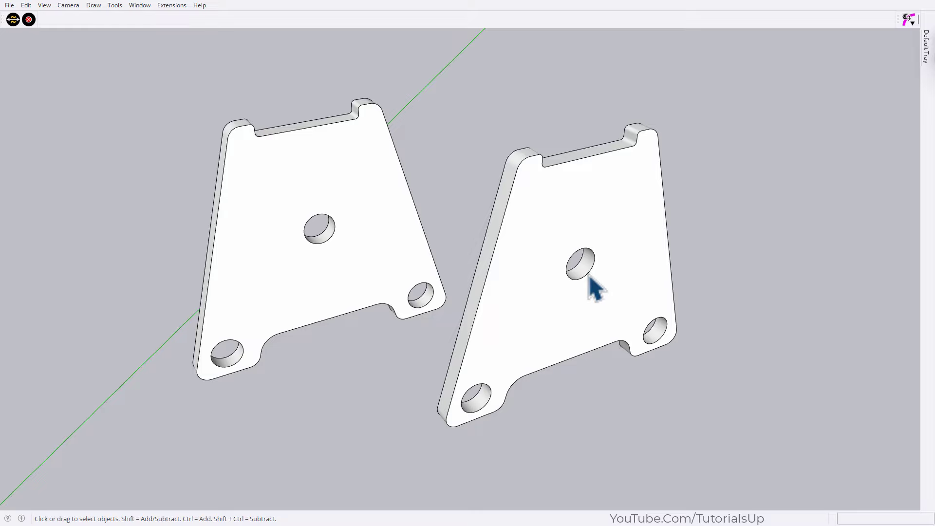
Step: Orbit to the shelf and open the front post's group for editing
{"action": "scroll", "coordinate": [693, 434], "scroll_direction": "down", "scroll_amount": 3}
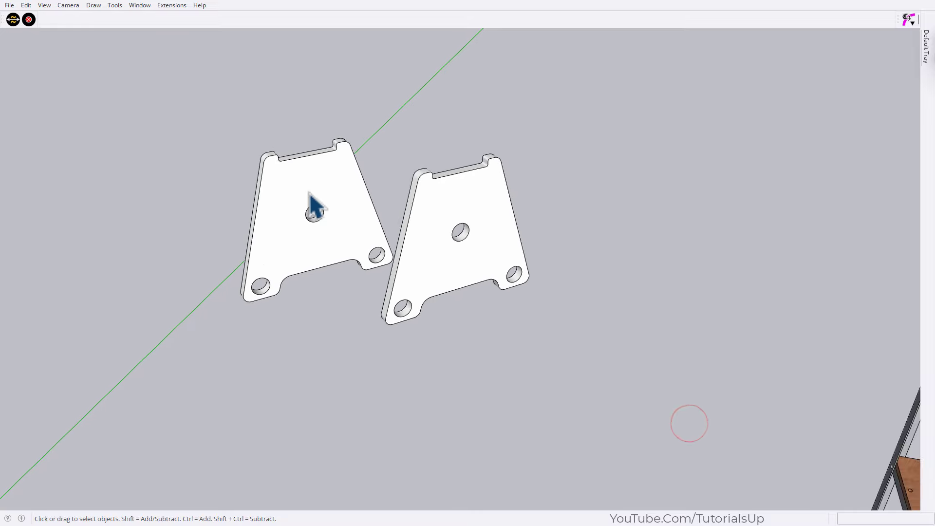
{"action": "scroll", "coordinate": [314, 208], "scroll_direction": "down", "scroll_amount": 5}
{"action": "scroll", "coordinate": [314, 204], "scroll_direction": "down", "scroll_amount": 2}
{"action": "mouse_move", "coordinate": [313, 204]}
{"action": "middle_mouse_down"}
{"action": "mouse_move", "coordinate": [309, 288]}
{"action": "mouse_move", "coordinate": [441, 261]}
{"action": "mouse_move", "coordinate": [439, 246]}
{"action": "mouse_move", "coordinate": [463, 233]}
{"action": "middle_mouse_up"}
{"action": "scroll", "coordinate": [443, 261], "scroll_direction": "up", "scroll_amount": 3}
{"action": "scroll", "coordinate": [442, 258], "scroll_direction": "up", "scroll_amount": 5}
{"action": "scroll", "coordinate": [443, 249], "scroll_direction": "down", "scroll_amount": 5}
{"action": "left_click", "coordinate": [463, 234]}
{"action": "double_click", "coordinate": [465, 236]}
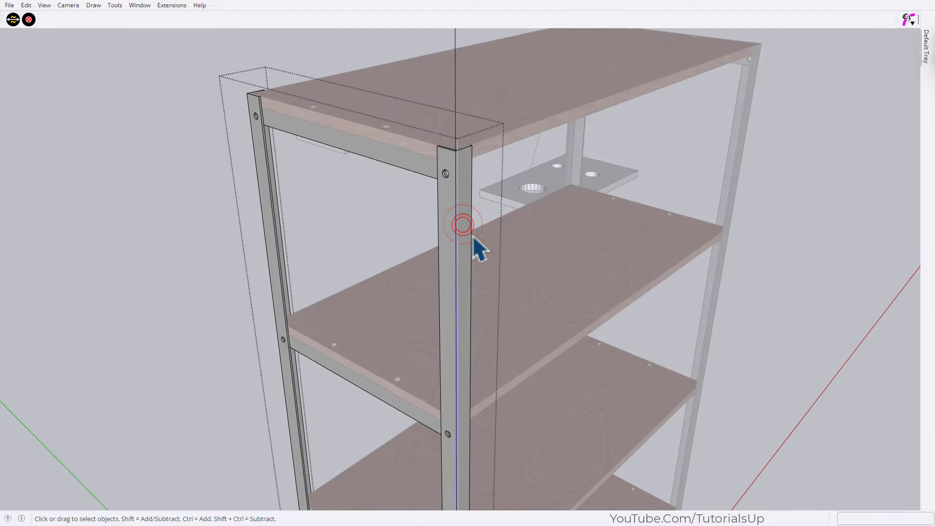
Step: Select the front and left posts and rebuild their holes with Curvizard Circular Holes
{"action": "left_click", "coordinate": [460, 237]}
{"action": "left_click", "coordinate": [268, 211], "text": "ctrl"}
{"action": "scroll", "coordinate": [431, 151], "scroll_direction": "up", "scroll_amount": 3}
{"action": "scroll", "coordinate": [431, 151], "scroll_direction": "up", "scroll_amount": 2}
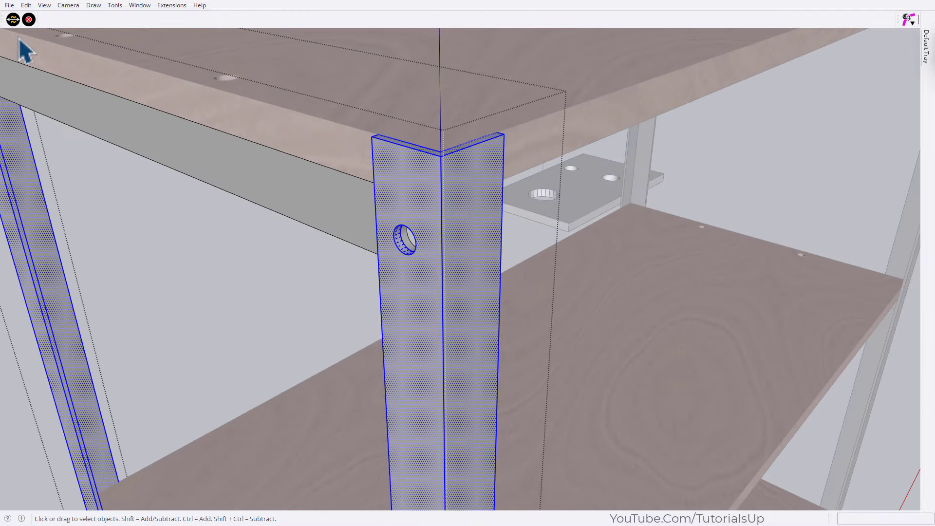
{"action": "left_click", "coordinate": [13, 20]}
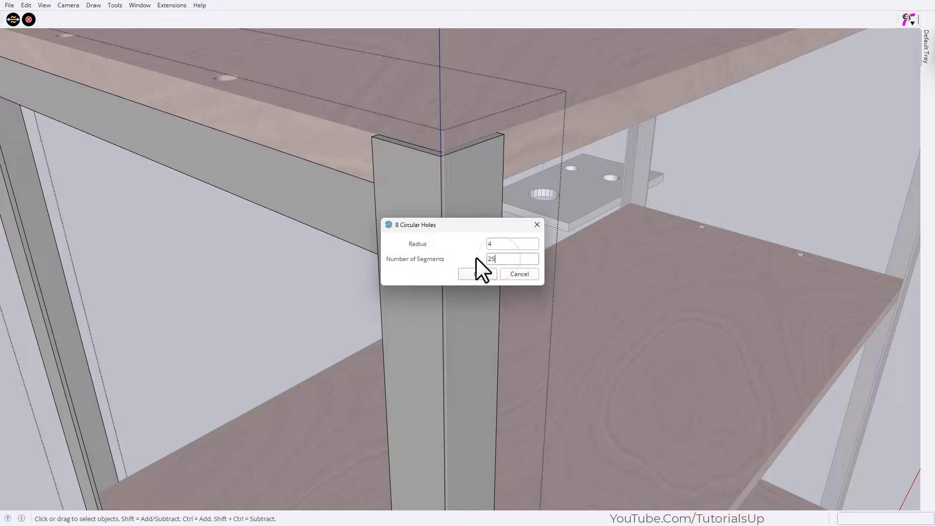
{"action": "left_click_drag", "start_coordinate": [448, 225], "coordinate": [455, 130]}
{"action": "left_click", "coordinate": [480, 180]}
Step: Select the whole shelf frame and confirm 4 mm, 25-segment circular holes
{"action": "scroll", "coordinate": [422, 274], "scroll_direction": "up", "scroll_amount": 5}
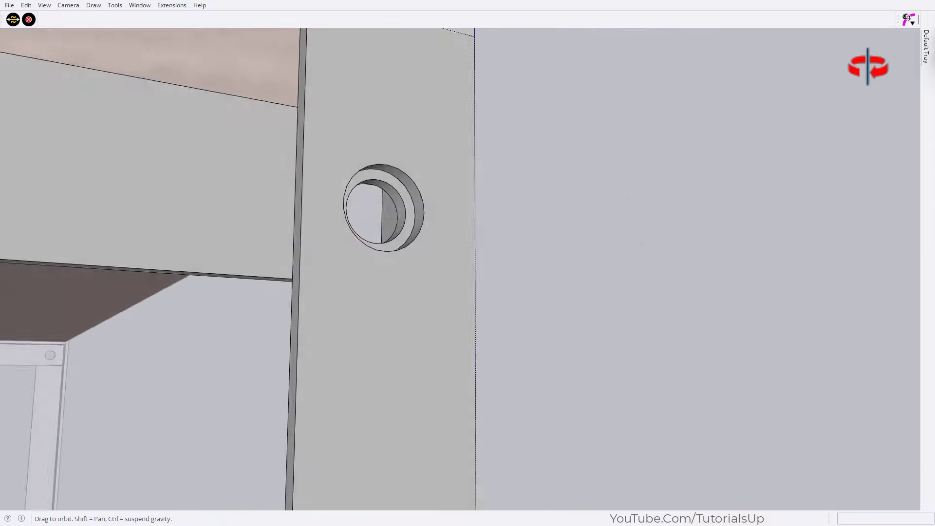
{"action": "scroll", "coordinate": [383, 156], "scroll_direction": "down", "scroll_amount": 5}
{"action": "mouse_move", "coordinate": [383, 156]}
{"action": "middle_mouse_down"}
{"action": "mouse_move", "coordinate": [512, 83]}
{"action": "mouse_move", "coordinate": [450, 480]}
{"action": "middle_mouse_up"}
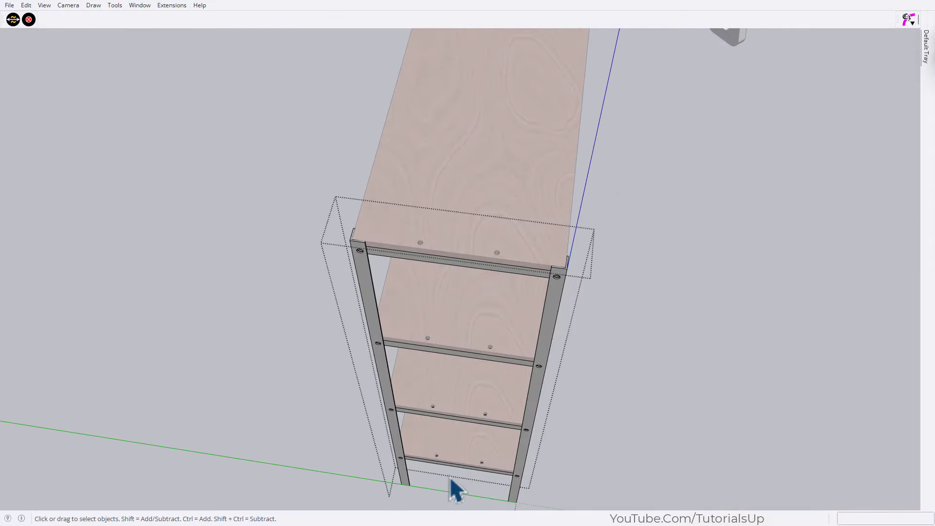
{"action": "left_click", "coordinate": [454, 251]}
{"action": "scroll", "coordinate": [559, 286], "scroll_direction": "up", "scroll_amount": 5}
{"action": "middle_click_drag", "start_coordinate": [501, 125], "coordinate": [292, 83]}
{"action": "left_click", "coordinate": [13, 20]}
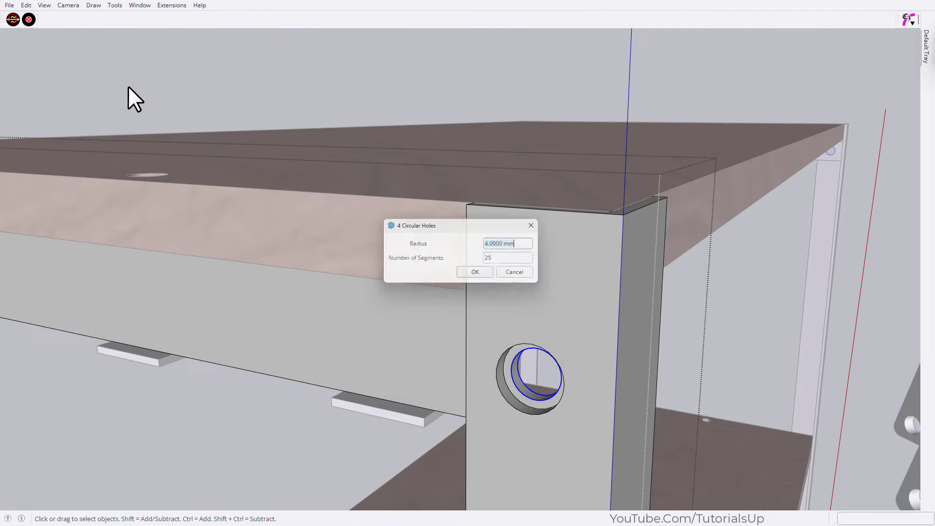
{"action": "left_click", "coordinate": [466, 272]}
Step: Reselect the shelf frame and rebuild its eight holes as true circles
{"action": "scroll", "coordinate": [463, 181], "scroll_direction": "down", "scroll_amount": 2}
{"action": "mouse_move", "coordinate": [463, 181]}
{"action": "middle_mouse_down"}
{"action": "mouse_move", "coordinate": [36, 313]}
{"action": "mouse_move", "coordinate": [452, 463]}
{"action": "middle_mouse_up"}
{"action": "scroll", "coordinate": [452, 464], "scroll_direction": "down", "scroll_amount": 5}
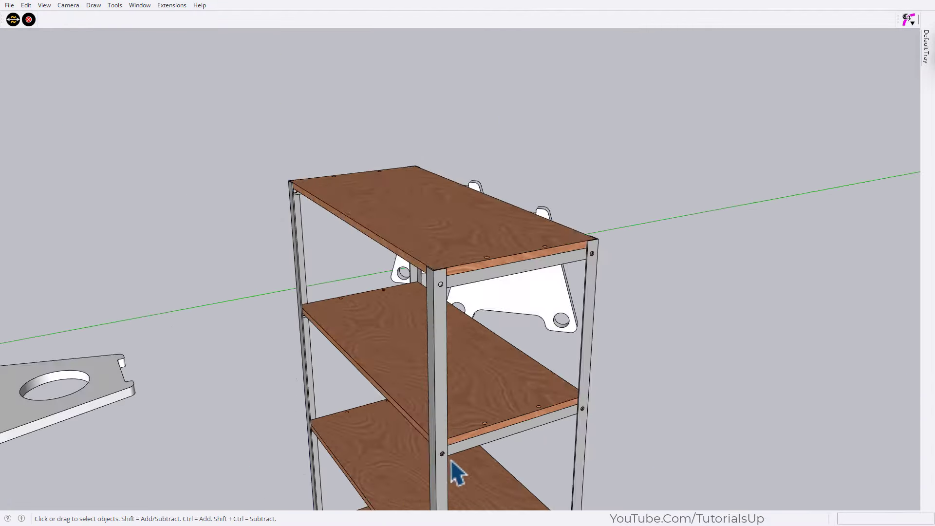
{"action": "scroll", "coordinate": [452, 463], "scroll_direction": "up", "scroll_amount": 5}
{"action": "scroll", "coordinate": [405, 455], "scroll_direction": "down", "scroll_amount": 3}
{"action": "left_click", "coordinate": [336, 408]}
{"action": "left_click", "coordinate": [12, 20]}
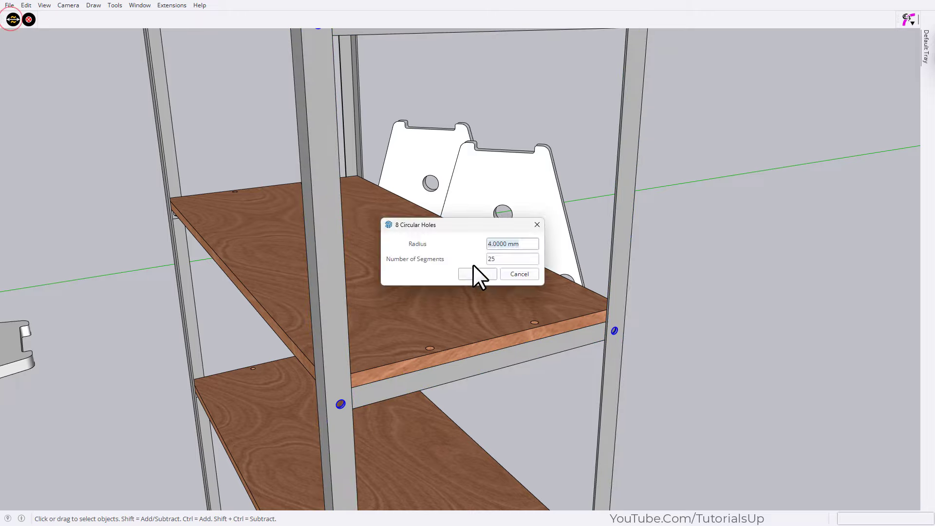
{"action": "left_click", "coordinate": [475, 272]}
Step: Clear the shelf selection and orbit underneath to a rail hole
{"action": "scroll", "coordinate": [372, 434], "scroll_direction": "down", "scroll_amount": 4}
{"action": "middle_click_drag", "start_coordinate": [372, 434], "coordinate": [401, 476]}
{"action": "scroll", "coordinate": [407, 324], "scroll_direction": "up", "scroll_amount": 3}
{"action": "scroll", "coordinate": [417, 202], "scroll_direction": "down", "scroll_amount": 3}
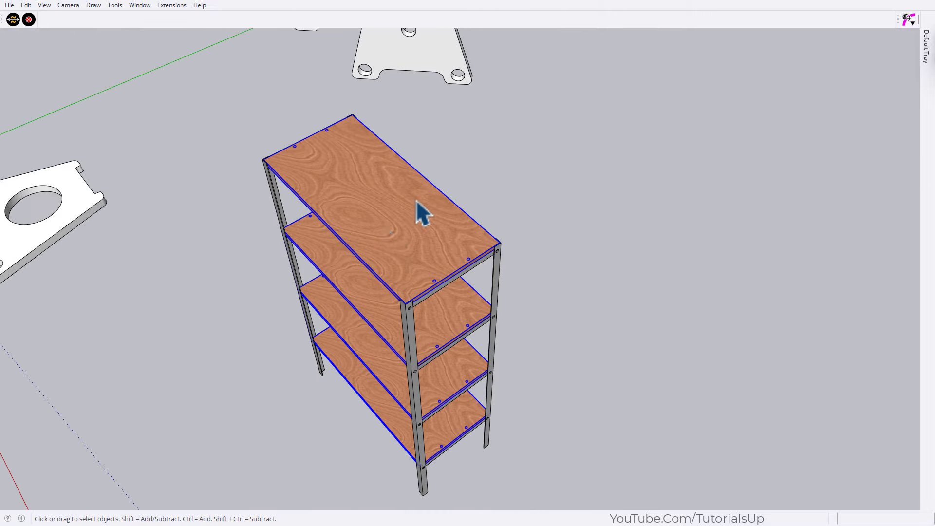
{"action": "double_click", "coordinate": [389, 209]}
{"action": "left_click", "coordinate": [337, 317]}
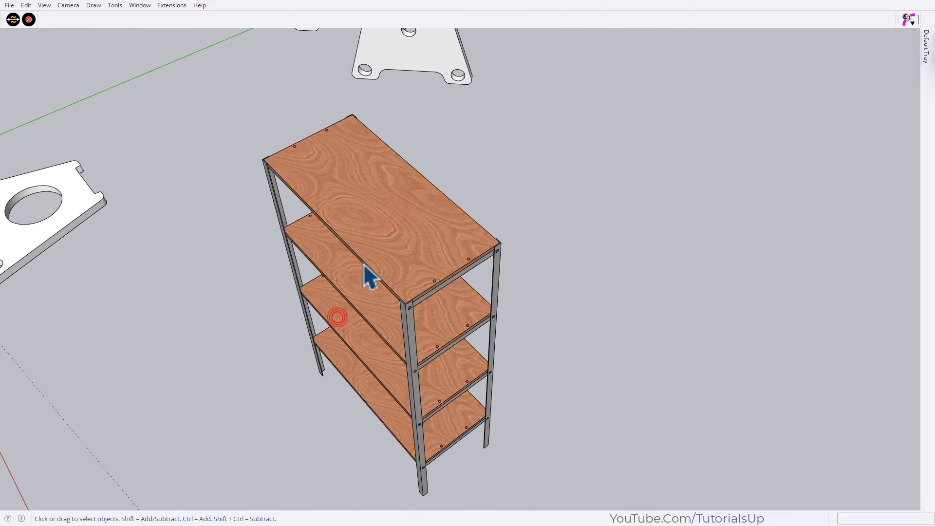
{"action": "scroll", "coordinate": [370, 277], "scroll_direction": "up", "scroll_amount": 5}
{"action": "scroll", "coordinate": [524, 334], "scroll_direction": "up", "scroll_amount": 5}
{"action": "mouse_move", "coordinate": [404, 340]}
{"action": "middle_mouse_down"}
{"action": "mouse_move", "coordinate": [563, 292]}
{"action": "mouse_move", "coordinate": [551, 141]}
{"action": "mouse_move", "coordinate": [45, 84]}
{"action": "middle_mouse_up"}
{"action": "scroll", "coordinate": [564, 292], "scroll_direction": "up", "scroll_amount": 4}
Step: Apply Circular Holes to the rail hole, cutting it through as a circle
{"action": "left_click", "coordinate": [13, 20]}
{"action": "left_click", "coordinate": [479, 270]}
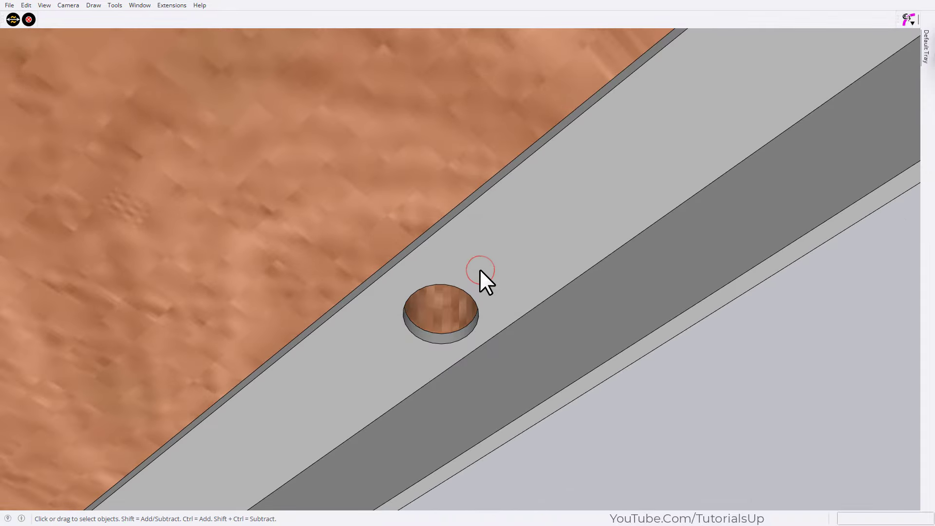
{"action": "middle_click_drag", "start_coordinate": [479, 269], "coordinate": [393, 448]}
{"action": "scroll", "coordinate": [490, 337], "scroll_direction": "down", "scroll_amount": 5}
{"action": "mouse_move", "coordinate": [490, 337]}
{"action": "middle_mouse_down"}
{"action": "mouse_move", "coordinate": [476, 211]}
{"action": "mouse_move", "coordinate": [565, 418]}
{"action": "middle_mouse_up"}
{"action": "scroll", "coordinate": [467, 219], "scroll_direction": "down", "scroll_amount": 3}
Step: Explode the right triangular plate into loose geometry
{"action": "middle_click_drag", "start_coordinate": [500, 329], "coordinate": [580, 413]}
{"action": "scroll", "coordinate": [603, 414], "scroll_direction": "up", "scroll_amount": 2}
{"action": "left_click", "coordinate": [603, 414]}
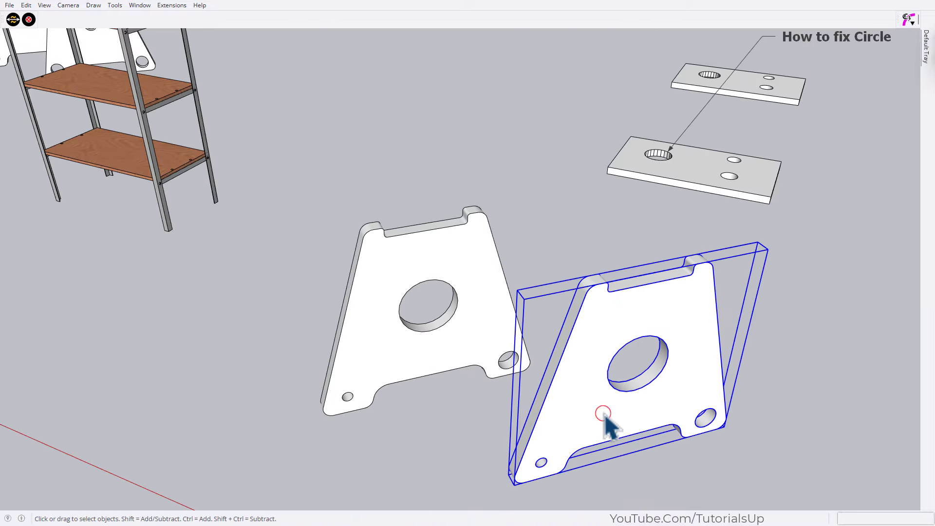
{"action": "left_click", "coordinate": [366, 322]}
{"action": "right_click", "coordinate": [608, 417]}
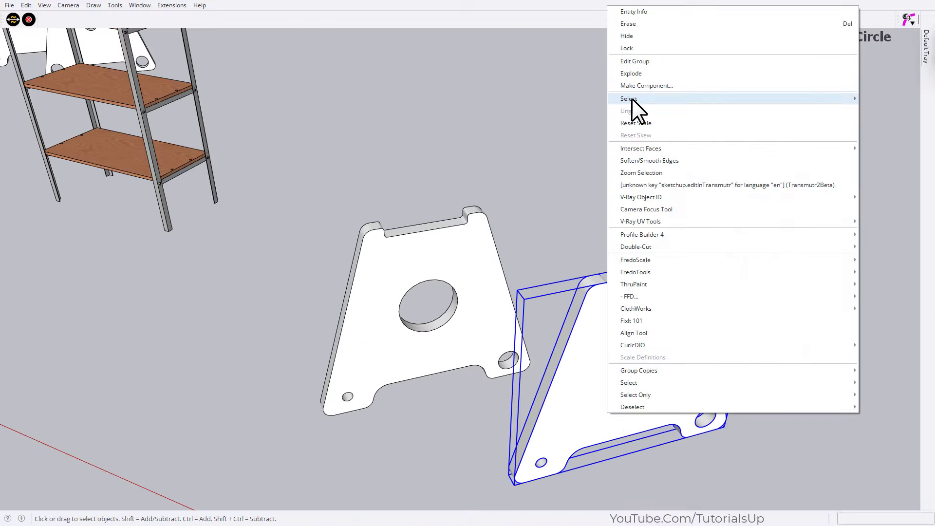
{"action": "left_click", "coordinate": [631, 77]}
Step: Open the left triangular plate's group, then leave it and clear the selection
{"action": "left_click", "coordinate": [423, 294]}
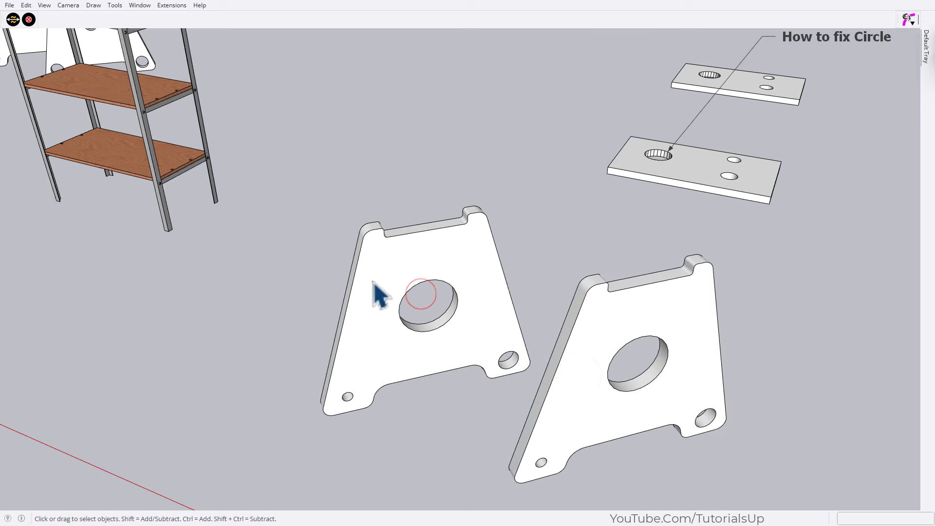
{"action": "left_click", "coordinate": [373, 282]}
{"action": "double_click", "coordinate": [373, 282]}
{"action": "left_click", "coordinate": [302, 292]}
{"action": "scroll", "coordinate": [303, 293], "scroll_direction": "down", "scroll_amount": 5}
{"action": "mouse_move", "coordinate": [303, 293]}
{"action": "middle_mouse_down"}
{"action": "mouse_move", "coordinate": [355, 371]}
{"action": "mouse_move", "coordinate": [556, 437]}
{"action": "middle_mouse_up"}
Step: Box-select both triangular plates and delete all their holes with HoleEditor Delete Holes
{"action": "left_click_drag", "start_coordinate": [254, 264], "coordinate": [281, 266]}
{"action": "scroll", "coordinate": [419, 404], "scroll_direction": "up", "scroll_amount": 4}
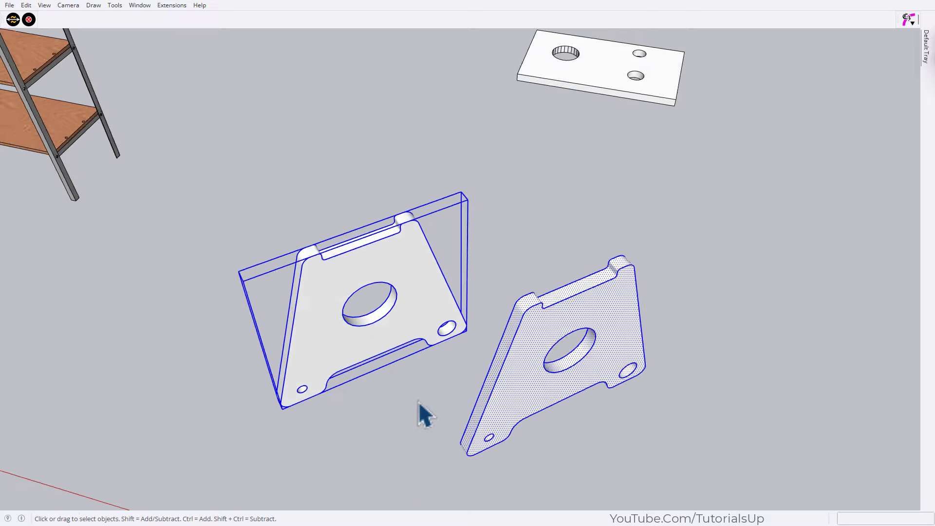
{"action": "middle_click_drag", "start_coordinate": [419, 404], "coordinate": [375, 344]}
{"action": "scroll", "coordinate": [450, 365], "scroll_direction": "up", "scroll_amount": 2}
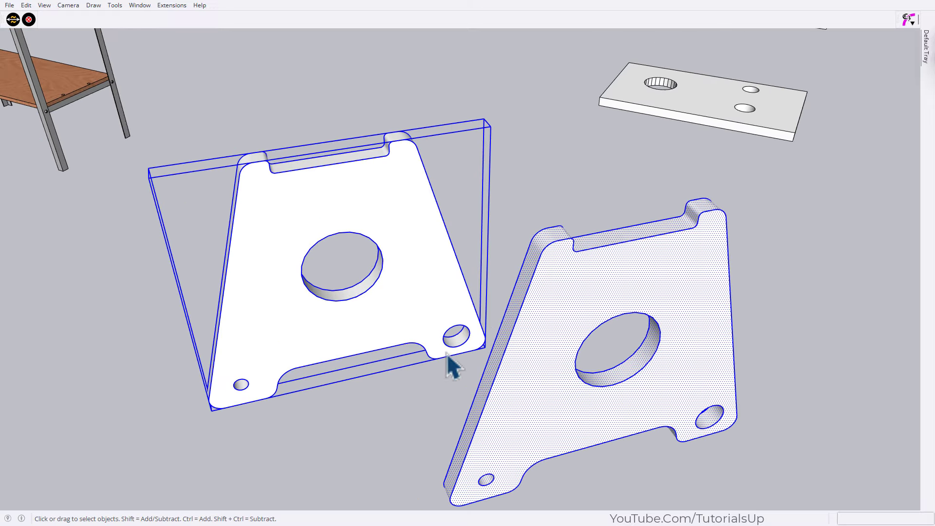
{"action": "left_click", "coordinate": [29, 19]}
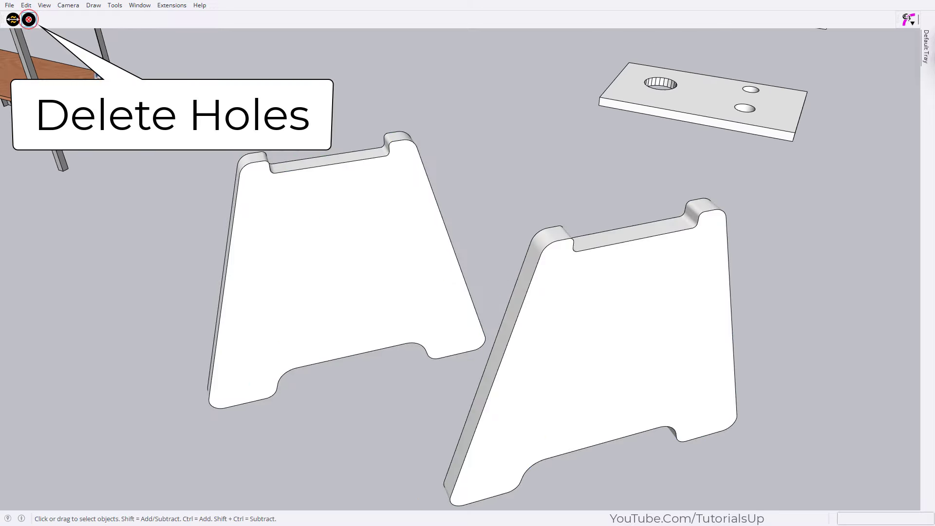
{"action": "mouse_move", "coordinate": [544, 201]}
{"action": "middle_mouse_down"}
{"action": "mouse_move", "coordinate": [251, 267]}
{"action": "mouse_move", "coordinate": [616, 391]}
{"action": "middle_mouse_up"}
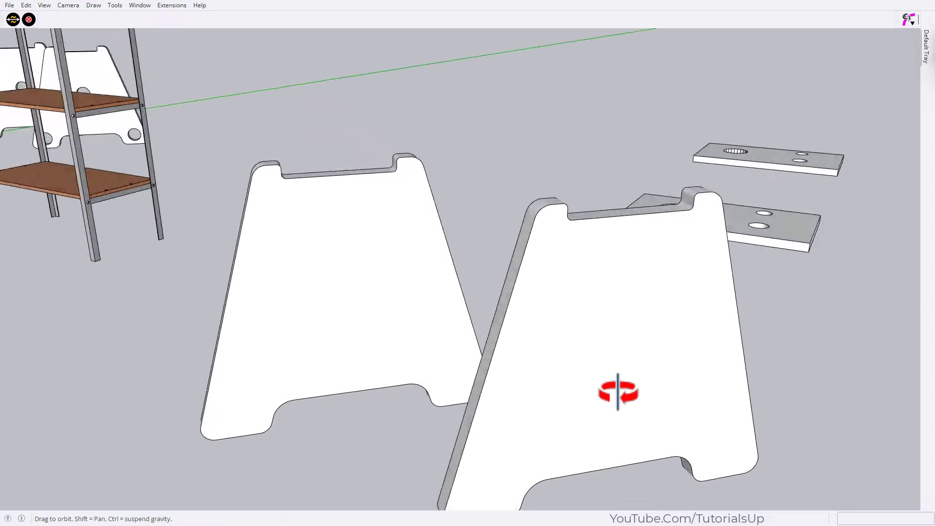
{"action": "scroll", "coordinate": [404, 479], "scroll_direction": "down", "scroll_amount": 5}
{"action": "scroll", "coordinate": [414, 473], "scroll_direction": "down", "scroll_amount": 2}
{"action": "scroll", "coordinate": [596, 345], "scroll_direction": "up", "scroll_amount": 3}
Step: Delete the 'How to fix Circle' leader label from the rectangular plate
{"action": "left_click", "coordinate": [560, 320]}
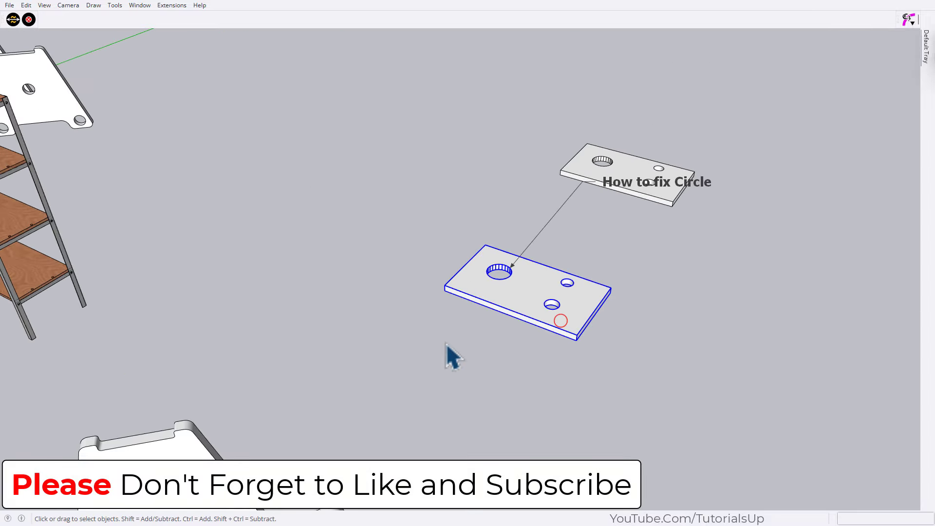
{"action": "middle_click_drag", "start_coordinate": [449, 355], "coordinate": [557, 282]}
{"action": "scroll", "coordinate": [557, 282], "scroll_direction": "up", "scroll_amount": 3}
{"action": "mouse_move", "coordinate": [458, 337]}
{"action": "middle_mouse_down"}
{"action": "mouse_move", "coordinate": [518, 371]}
{"action": "mouse_move", "coordinate": [617, 187]}
{"action": "middle_mouse_up"}
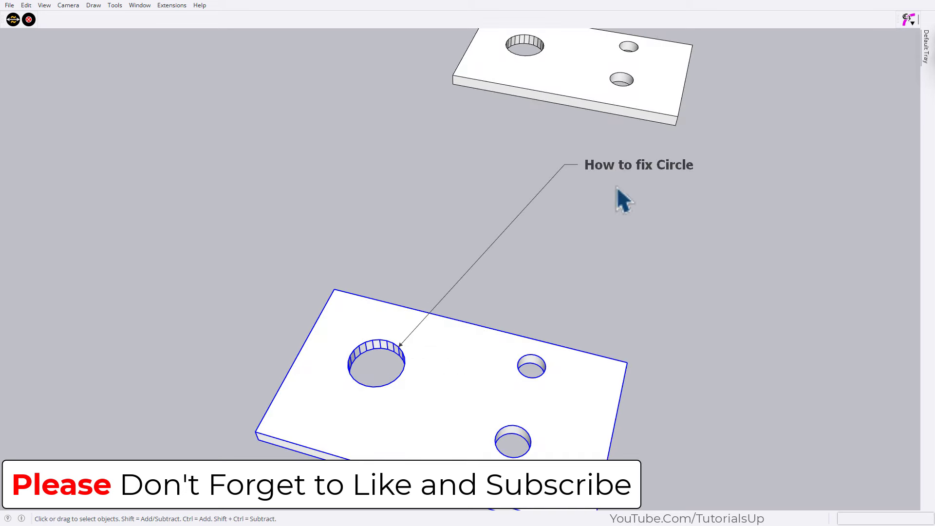
{"action": "left_click", "coordinate": [622, 171]}
{"action": "key", "text": "Delete"}
Step: Open the rectangular plate group and select its top face
{"action": "scroll", "coordinate": [541, 403], "scroll_direction": "up", "scroll_amount": 2}
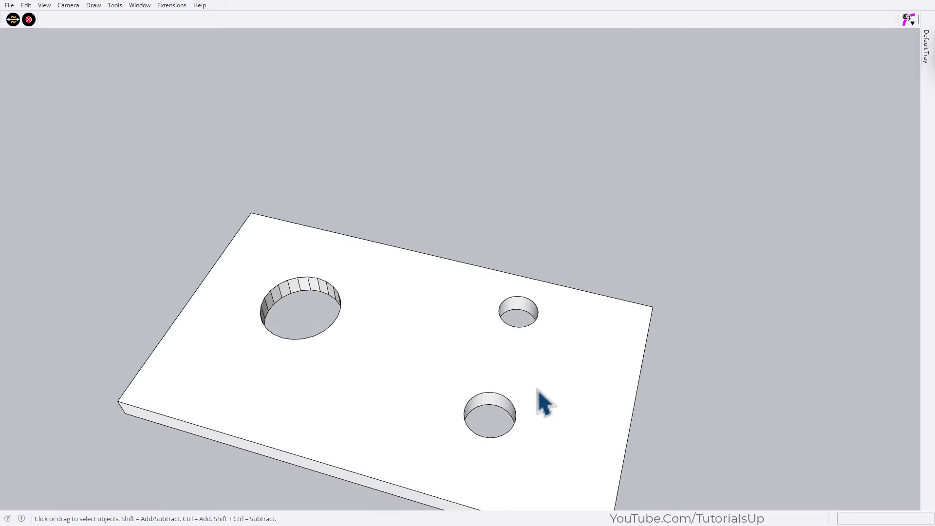
{"action": "scroll", "coordinate": [302, 321], "scroll_direction": "down", "scroll_amount": 3}
{"action": "scroll", "coordinate": [306, 322], "scroll_direction": "up", "scroll_amount": 2}
{"action": "scroll", "coordinate": [316, 293], "scroll_direction": "up", "scroll_amount": 3}
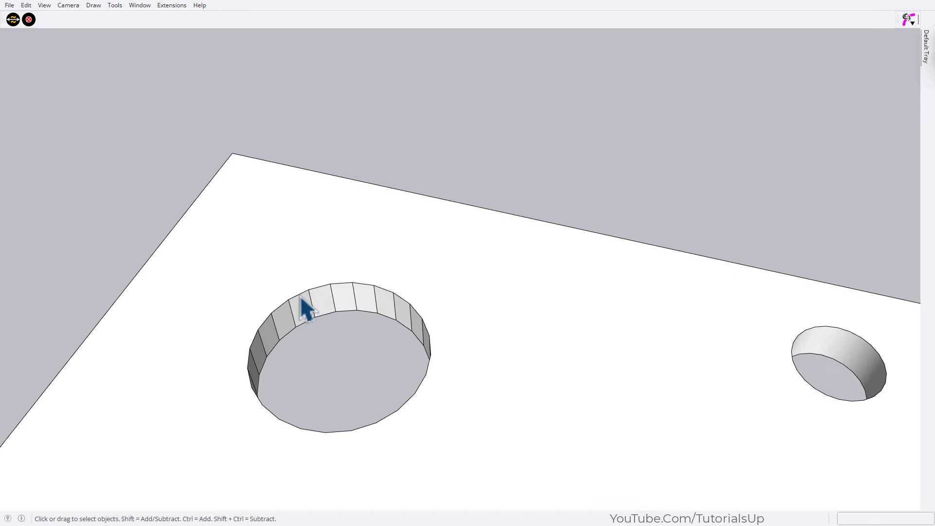
{"action": "left_click", "coordinate": [302, 302]}
{"action": "double_click", "coordinate": [323, 287]}
{"action": "left_click", "coordinate": [319, 287]}
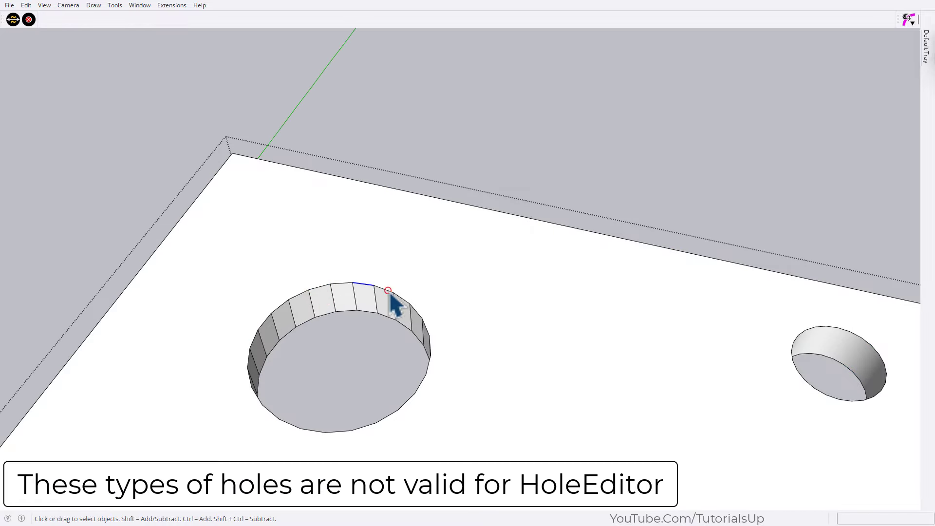
Step: Inspect the plate's small hole rims, then triple-click to select all its geometry
{"action": "scroll", "coordinate": [370, 254], "scroll_direction": "down", "scroll_amount": 5}
{"action": "middle_click_drag", "start_coordinate": [355, 215], "coordinate": [501, 247]}
{"action": "scroll", "coordinate": [609, 385], "scroll_direction": "up", "scroll_amount": 4}
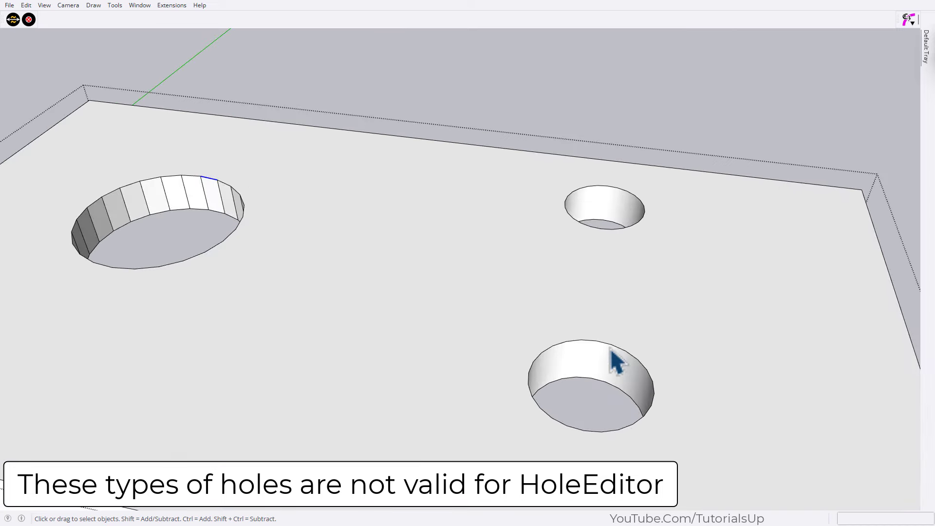
{"action": "scroll", "coordinate": [639, 238], "scroll_direction": "up", "scroll_amount": 3}
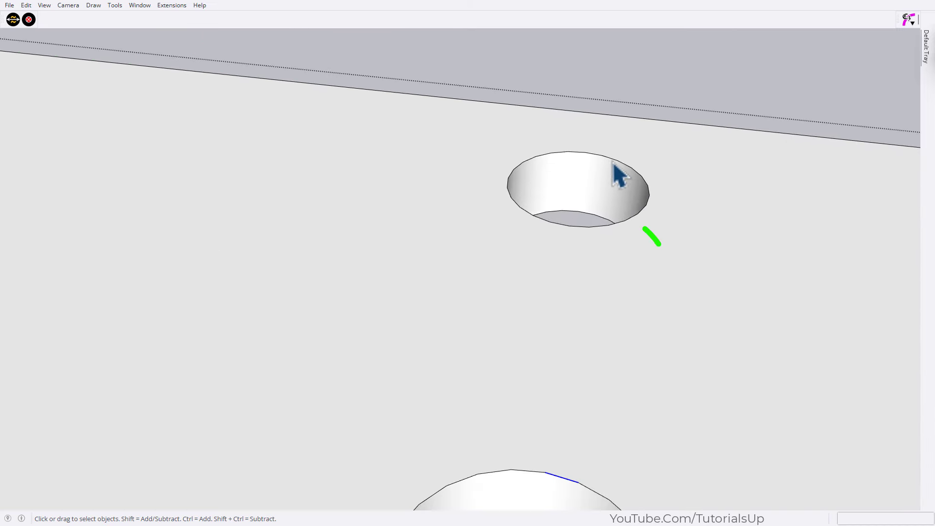
{"action": "left_click", "coordinate": [614, 162]}
{"action": "middle_click_drag", "start_coordinate": [591, 183], "coordinate": [524, 229]}
{"action": "scroll", "coordinate": [487, 273], "scroll_direction": "down", "scroll_amount": 4}
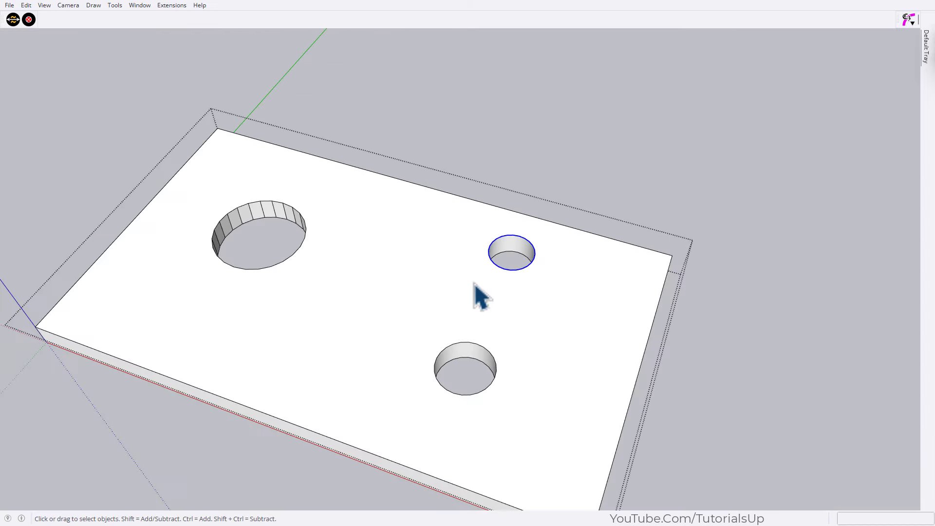
{"action": "left_click", "coordinate": [796, 319]}
{"action": "scroll", "coordinate": [602, 281], "scroll_direction": "down", "scroll_amount": 3}
{"action": "triple_click", "coordinate": [383, 317]}
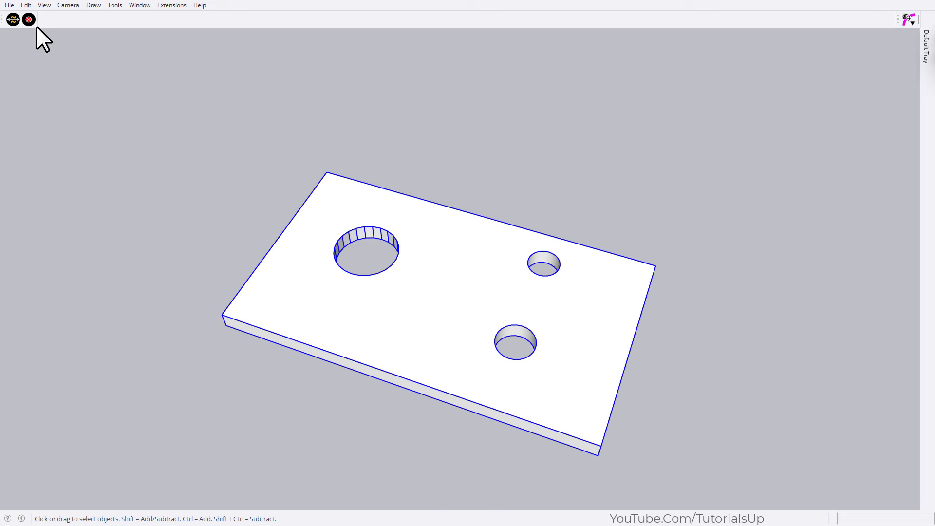
Step: Set the circular hole radius to 30 mm and segments to 50
{"action": "left_click", "coordinate": [11, 23]}
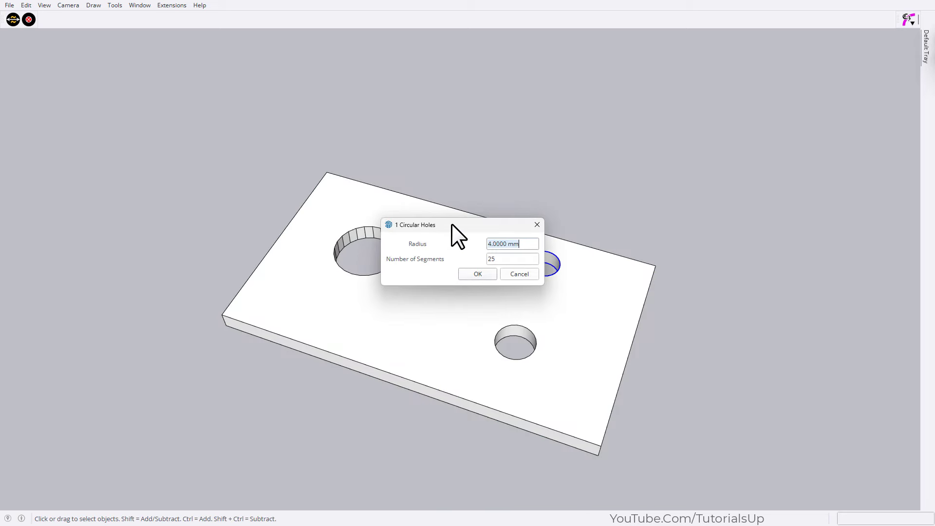
{"action": "left_click_drag", "start_coordinate": [451, 223], "coordinate": [435, 102]}
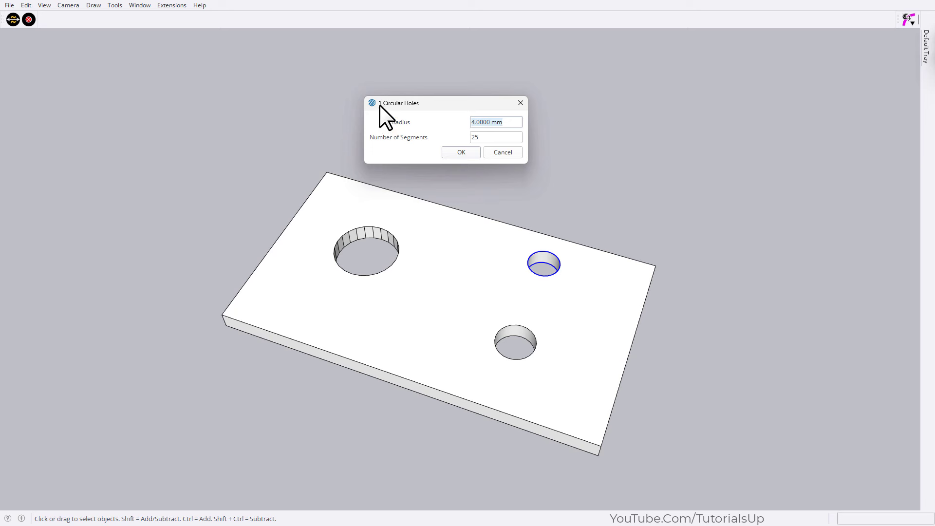
{"action": "type", "text": "30"}
{"action": "left_click", "coordinate": [487, 137]}
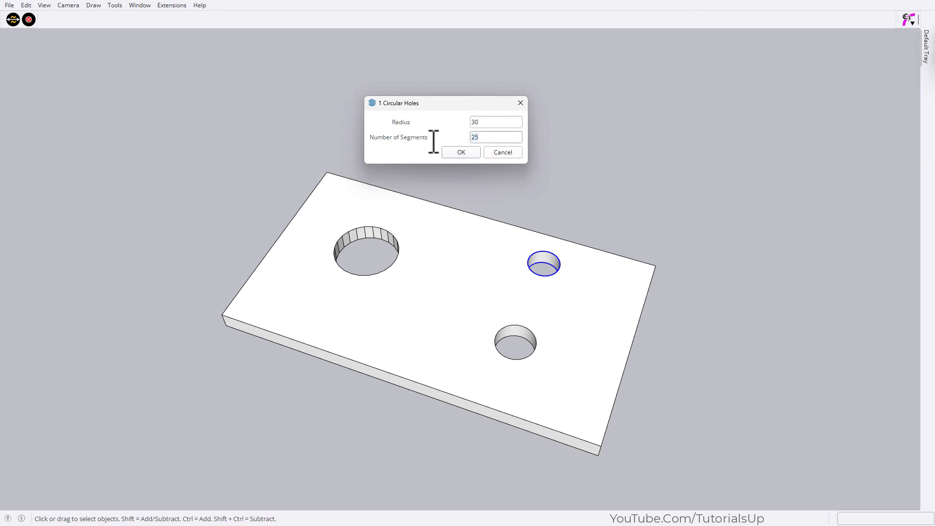
{"action": "type", "text": "5"}
{"action": "type", "text": "0"}
{"action": "left_click", "coordinate": [461, 153]}
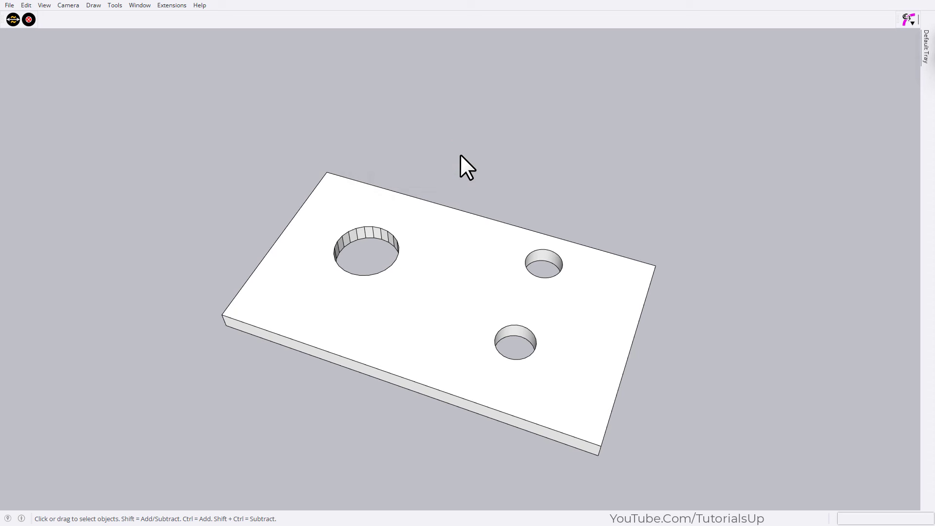
Step: Reselect the plate and apply the 30 mm, 50-segment circular hole
{"action": "left_click", "coordinate": [385, 307]}
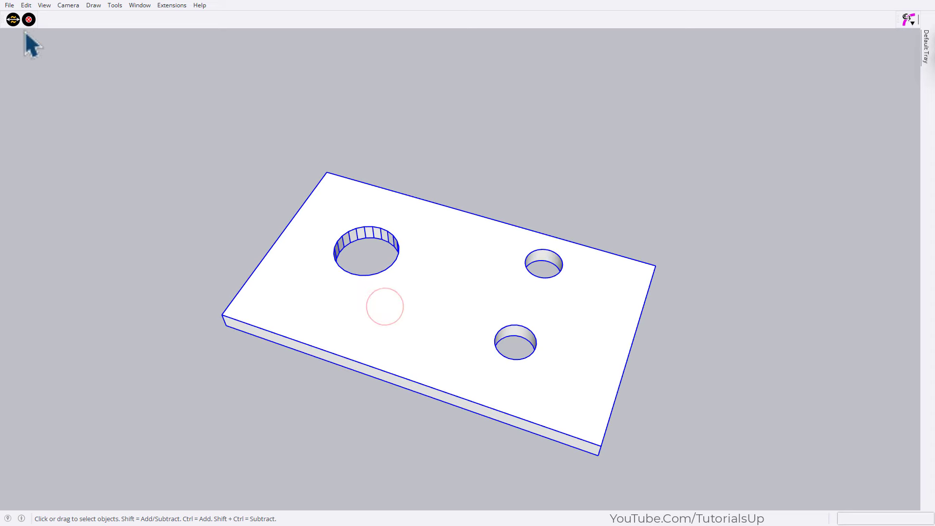
{"action": "left_click", "coordinate": [13, 19]}
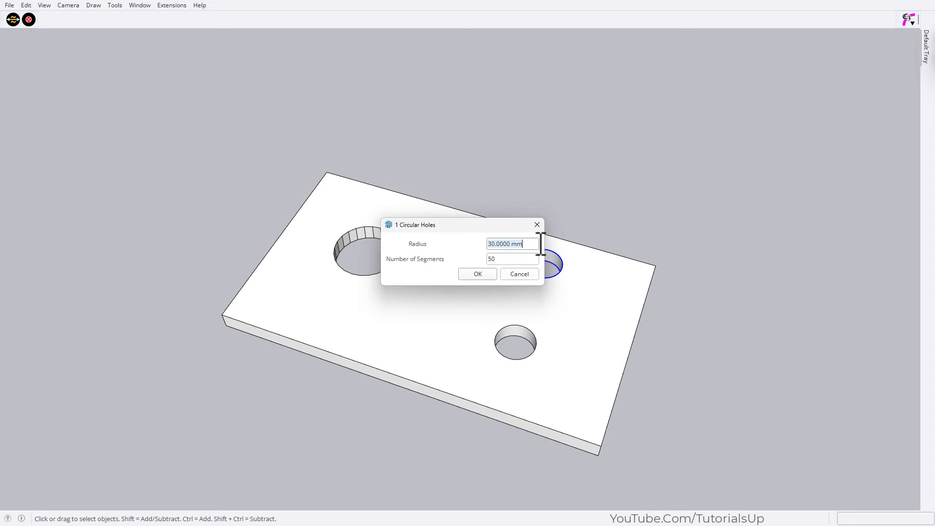
{"action": "left_click", "coordinate": [480, 275]}
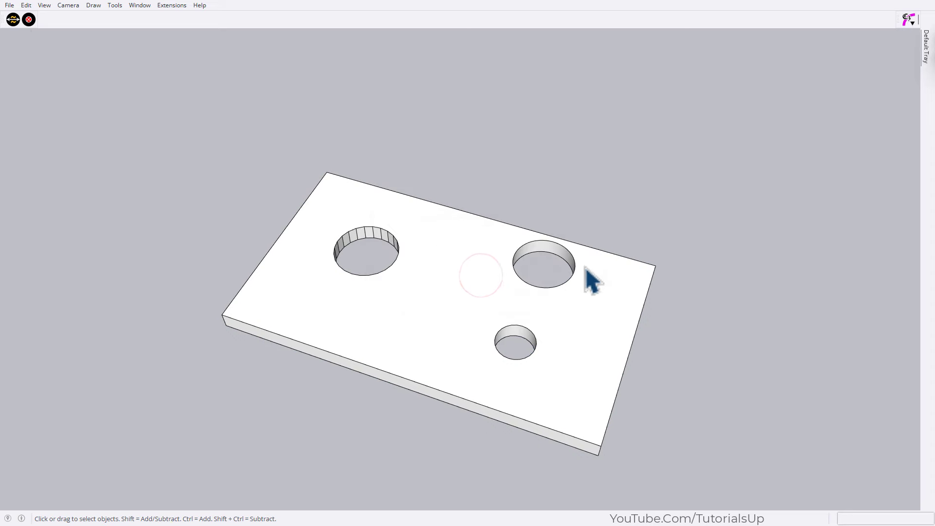
{"action": "triple_click", "coordinate": [516, 271]}
Step: Window-select the edges of the plate's left and bottom holes
{"action": "scroll", "coordinate": [290, 224], "scroll_direction": "up", "scroll_amount": 3}
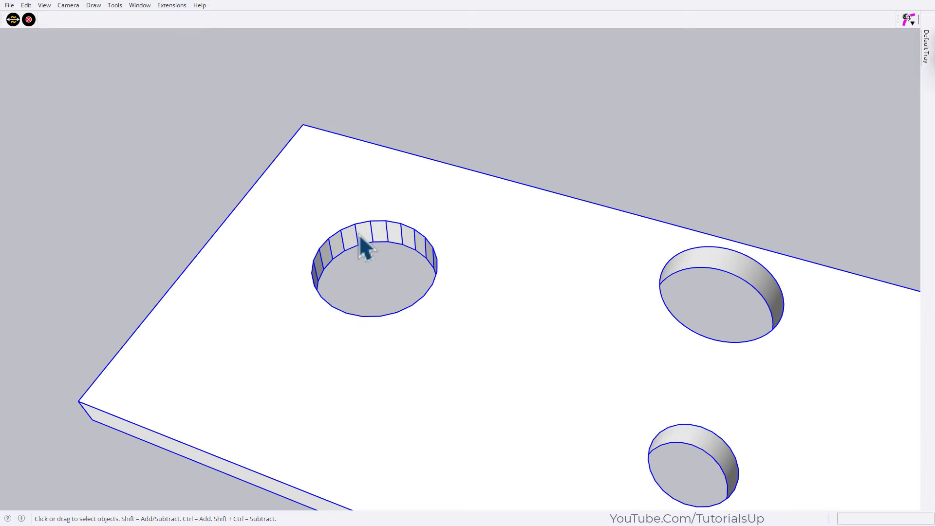
{"action": "left_click", "coordinate": [365, 201]}
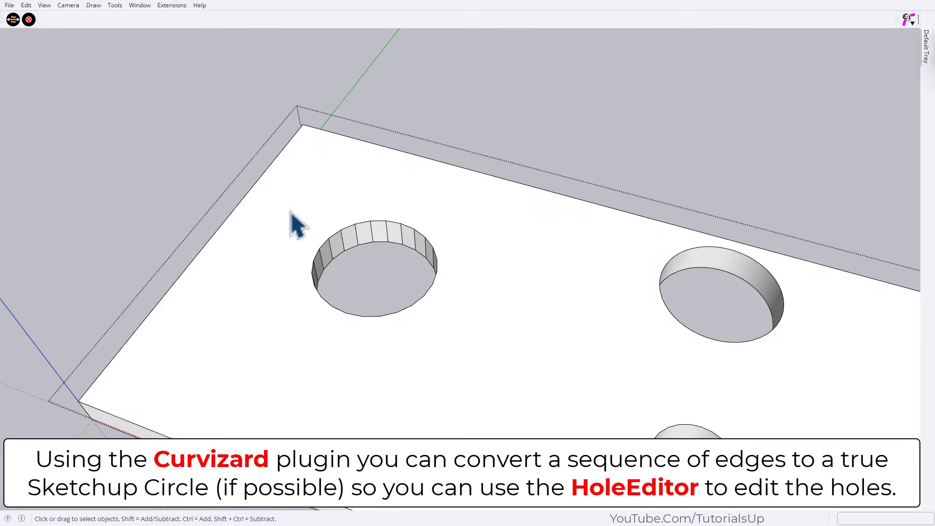
{"action": "scroll", "coordinate": [312, 214], "scroll_direction": "up", "scroll_amount": 2}
{"action": "scroll", "coordinate": [365, 233], "scroll_direction": "down", "scroll_amount": 3}
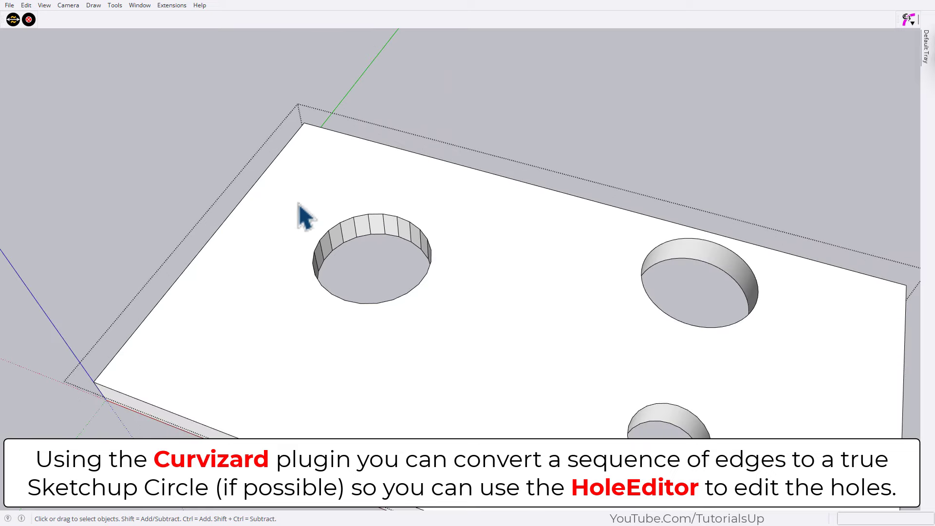
{"action": "mouse_move", "coordinate": [286, 190]}
{"action": "left_mouse_down"}
{"action": "mouse_move", "coordinate": [486, 367]}
{"action": "mouse_move", "coordinate": [679, 419]}
{"action": "left_mouse_up"}
{"action": "scroll", "coordinate": [396, 299], "scroll_direction": "down", "scroll_amount": 2}
{"action": "scroll", "coordinate": [390, 260], "scroll_direction": "up", "scroll_amount": 2}
{"action": "scroll", "coordinate": [388, 240], "scroll_direction": "down", "scroll_amount": 2}
{"action": "scroll", "coordinate": [480, 305], "scroll_direction": "up", "scroll_amount": 2}
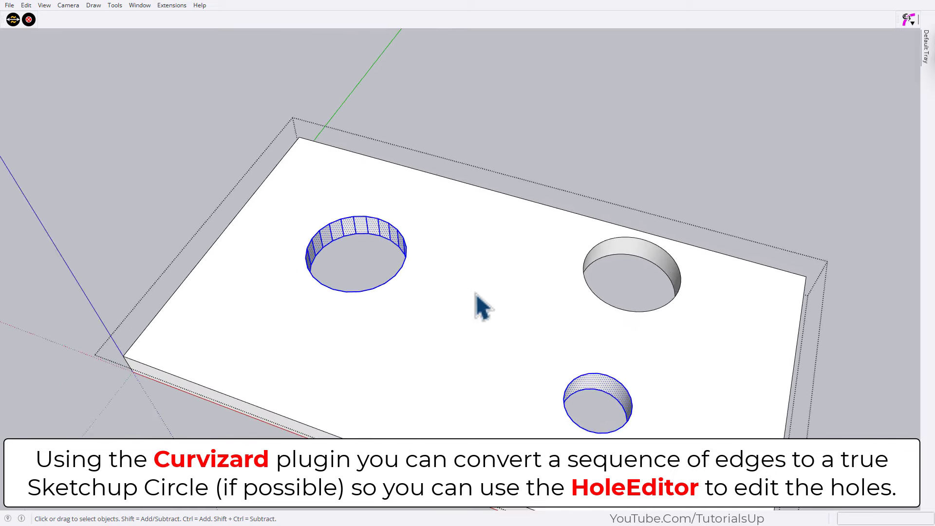
Step: Convert the selected hole edges into true circles with Curvizard's Convert to Arc / Circle
{"action": "left_click_drag", "start_coordinate": [901, 20], "coordinate": [517, 20]}
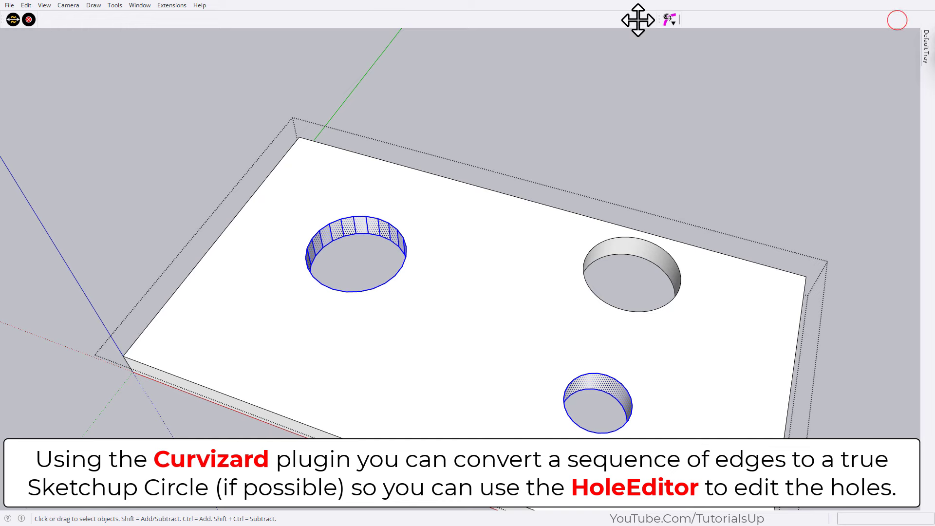
{"action": "left_click", "coordinate": [523, 19]}
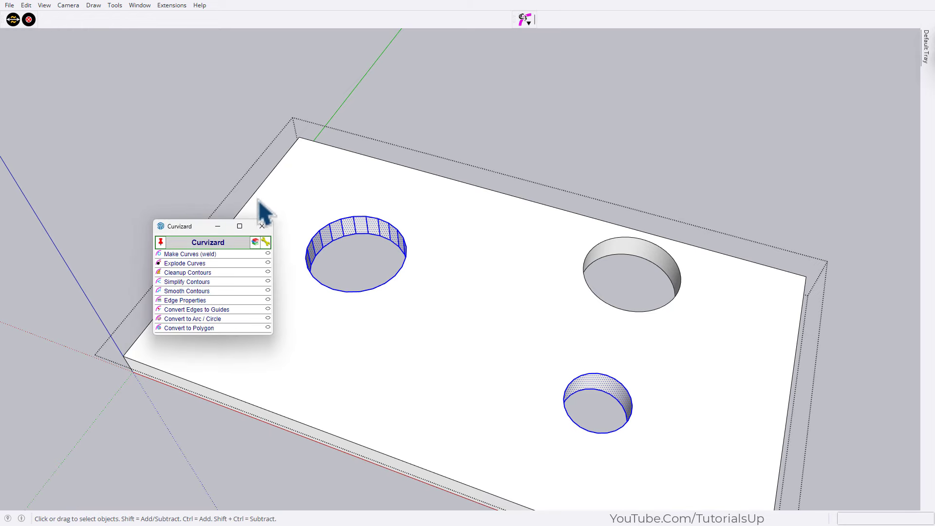
{"action": "left_click_drag", "start_coordinate": [185, 229], "coordinate": [63, 71]}
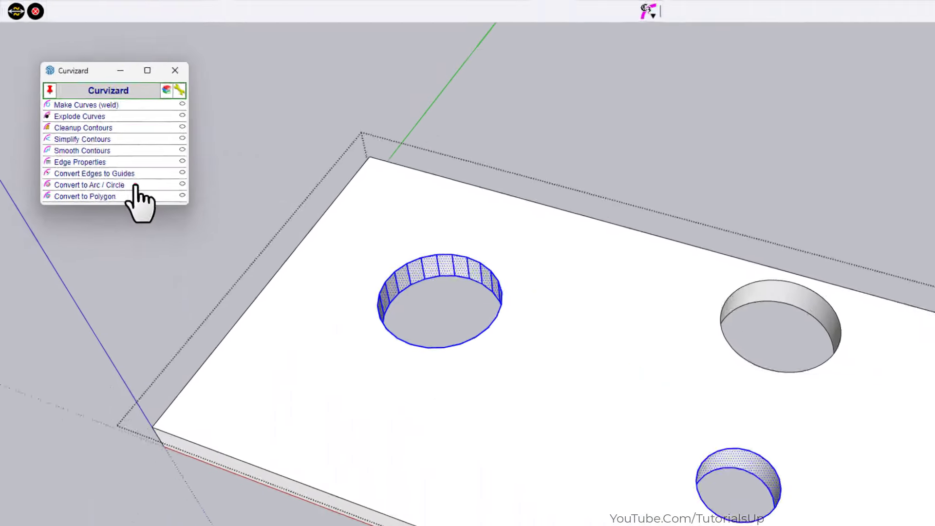
{"action": "left_click", "coordinate": [109, 161]}
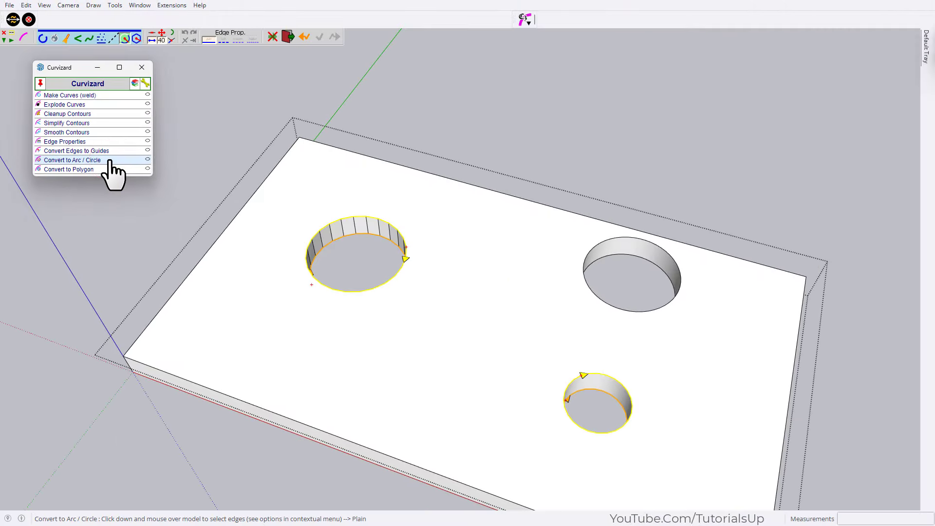
{"action": "left_click", "coordinate": [321, 276]}
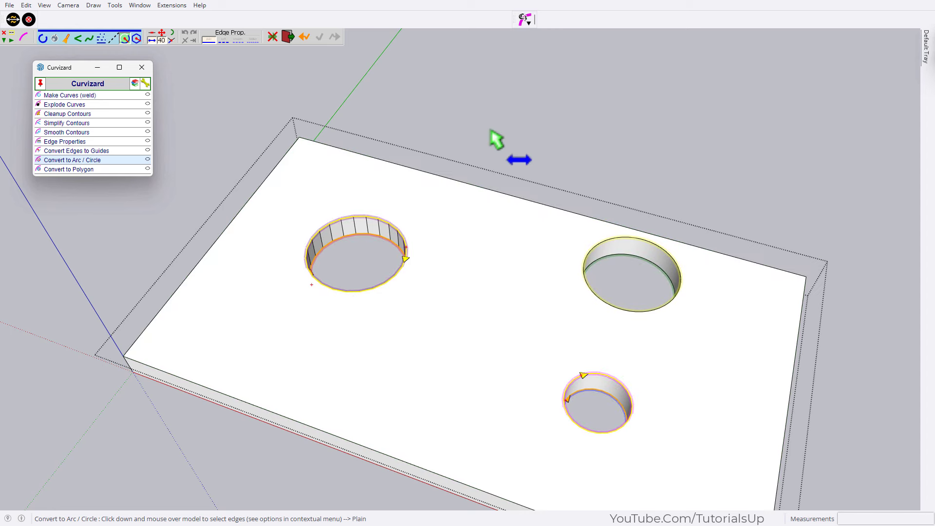
{"action": "left_click", "coordinate": [410, 115]}
{"action": "left_click", "coordinate": [540, 119]}
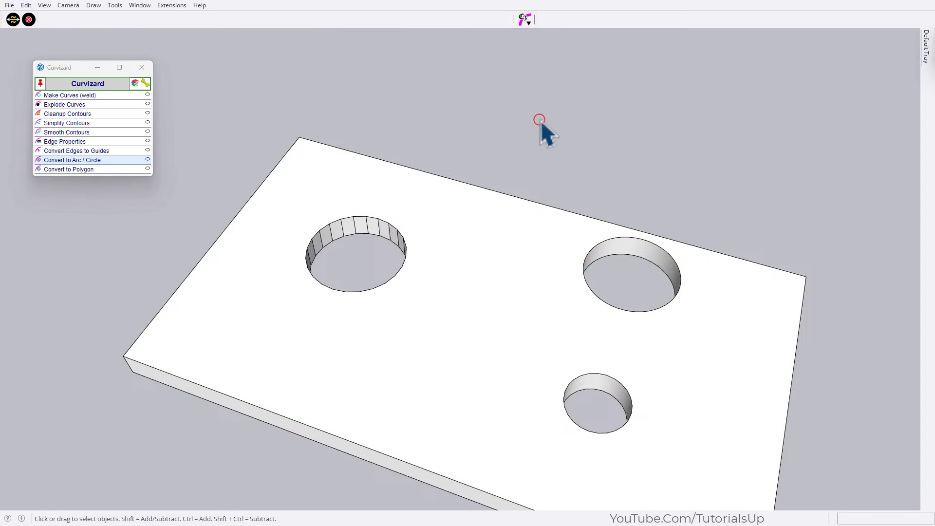
Step: Close the Curvizard tool list and select the whole plate
{"action": "left_click", "coordinate": [149, 68]}
{"action": "scroll", "coordinate": [481, 317], "scroll_direction": "down", "scroll_amount": 3}
{"action": "triple_click", "coordinate": [475, 320]}
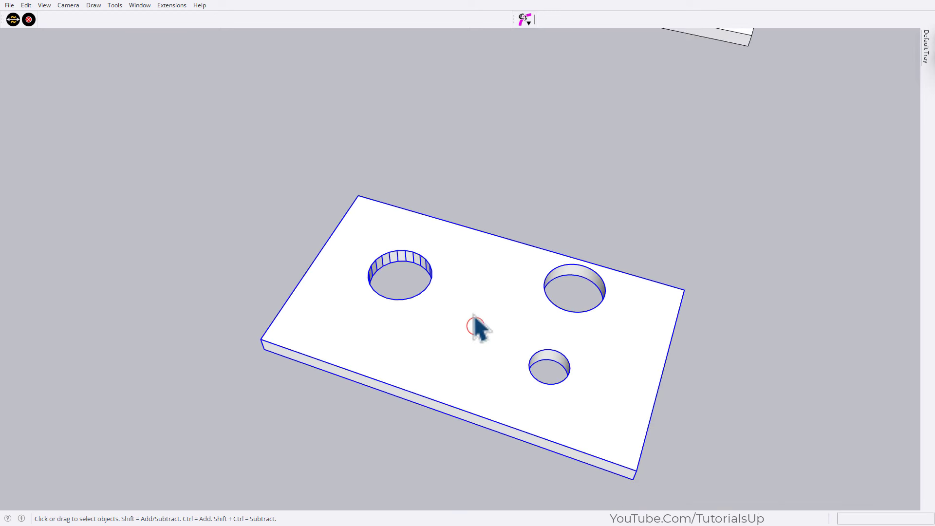
Step: Apply a uniform 50 mm radius to all three plate holes
{"action": "left_click", "coordinate": [12, 19]}
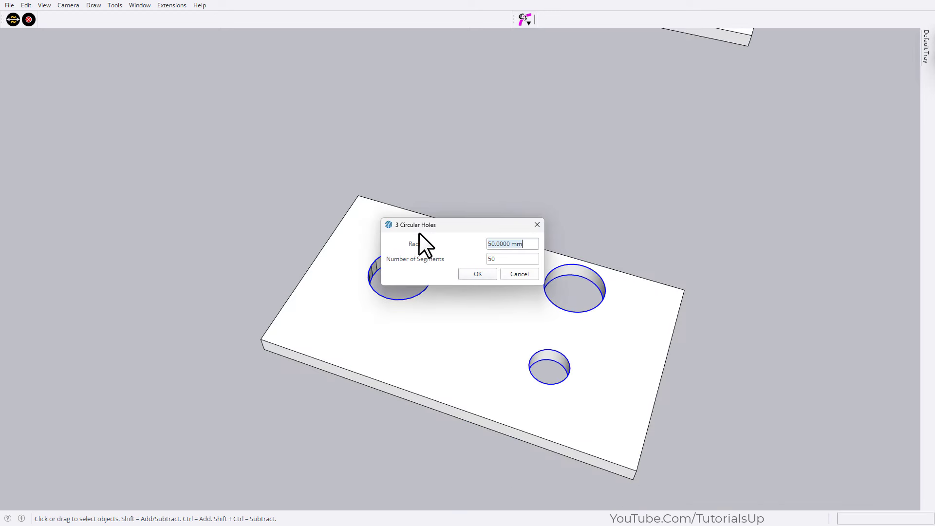
{"action": "left_click_drag", "start_coordinate": [446, 223], "coordinate": [463, 111]}
{"action": "left_click", "coordinate": [492, 162]}
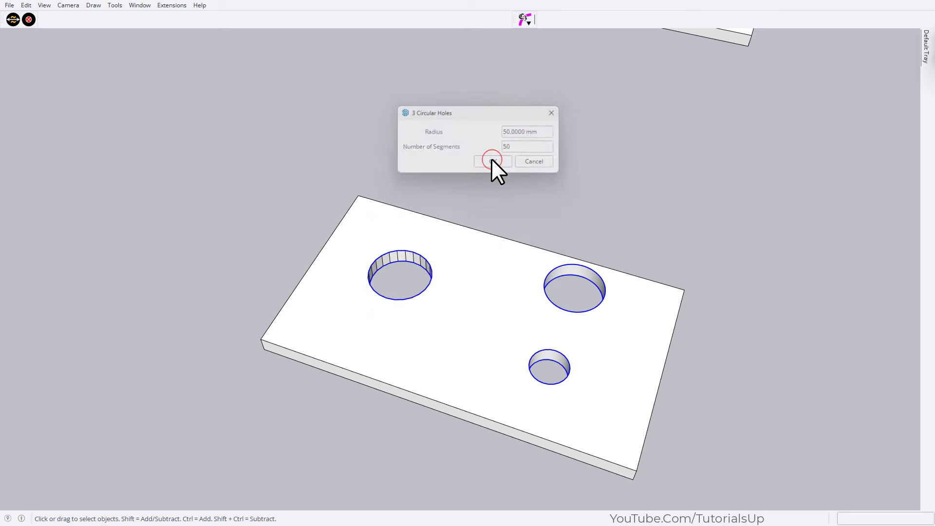
Step: Shrink all three holes to radius 25 with 50 segments and orbit to check
{"action": "triple_click", "coordinate": [450, 306]}
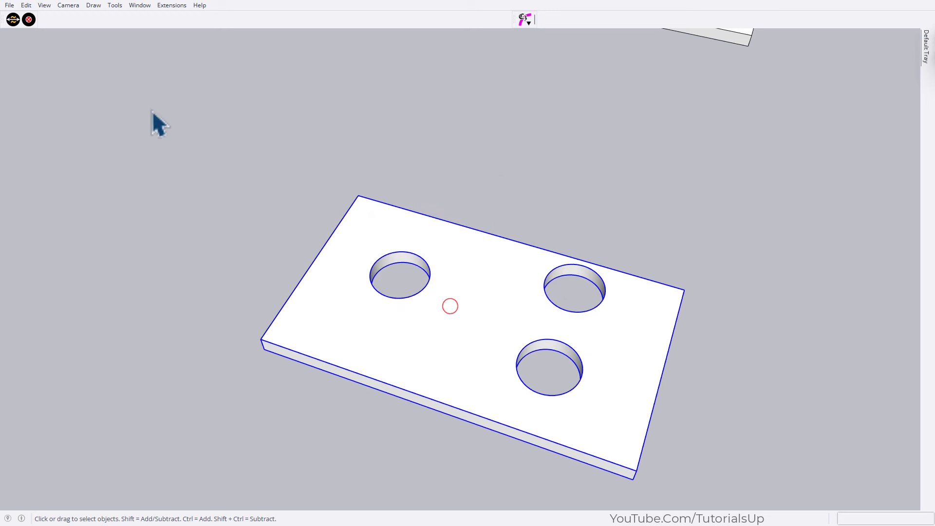
{"action": "left_click", "coordinate": [12, 19]}
{"action": "type", "text": "25"}
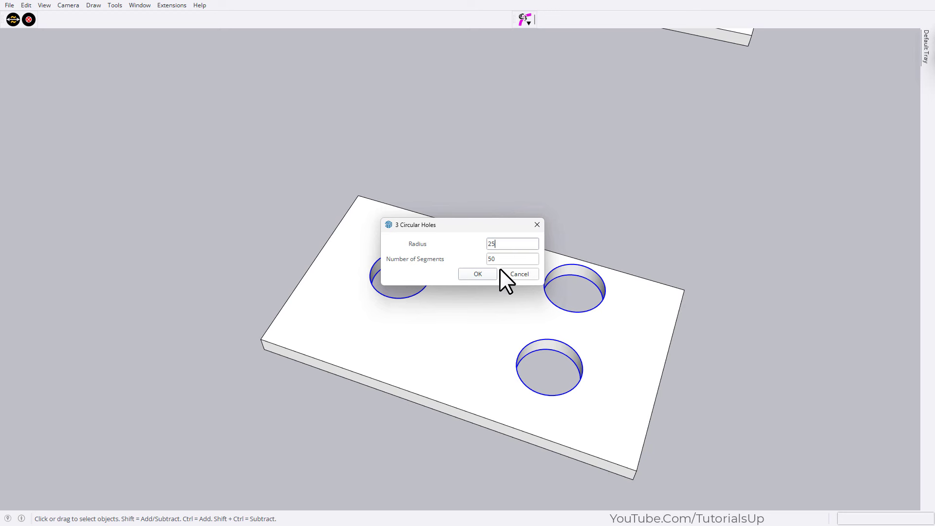
{"action": "left_click", "coordinate": [472, 272]}
{"action": "key", "text": "o"}
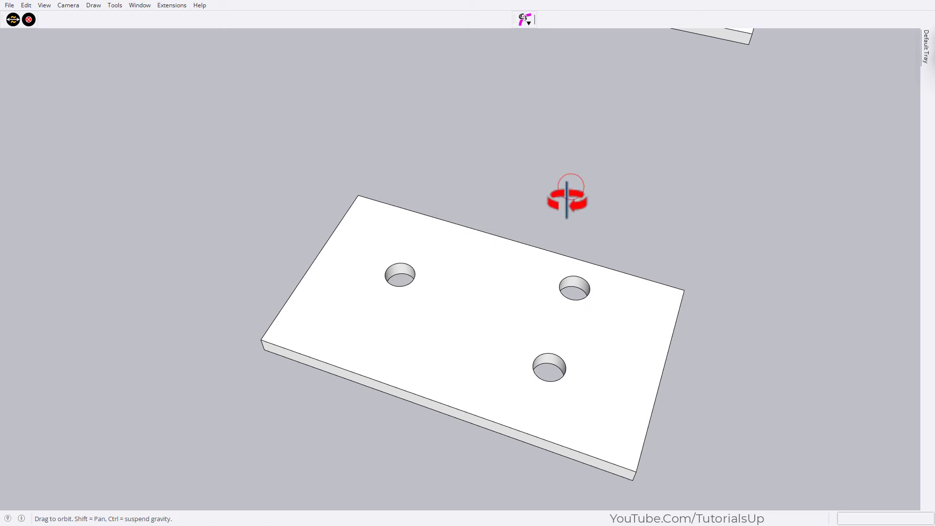
{"action": "mouse_move", "coordinate": [568, 197]}
{"action": "left_mouse_down"}
{"action": "mouse_move", "coordinate": [554, 244]}
{"action": "mouse_move", "coordinate": [440, 131]}
{"action": "left_mouse_up"}
{"action": "key", "text": "space"}
Step: Convert the second plate's faceted hole into a true circle with Curvizard's Convert to Arc / Circle
{"action": "left_click", "coordinate": [414, 258]}
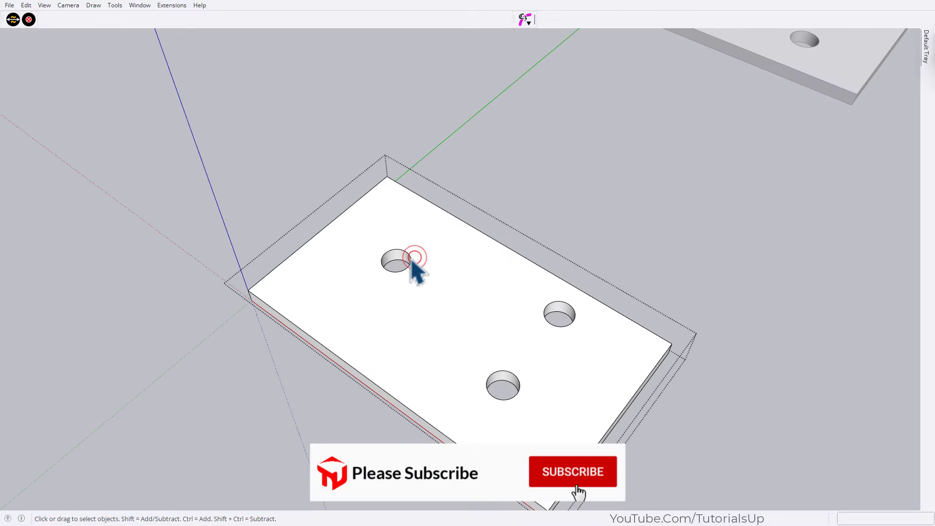
{"action": "scroll", "coordinate": [303, 382], "scroll_direction": "down", "scroll_amount": 2}
{"action": "left_click", "coordinate": [292, 390]}
{"action": "scroll", "coordinate": [292, 391], "scroll_direction": "down", "scroll_amount": 3}
{"action": "scroll", "coordinate": [292, 390], "scroll_direction": "down", "scroll_amount": 3}
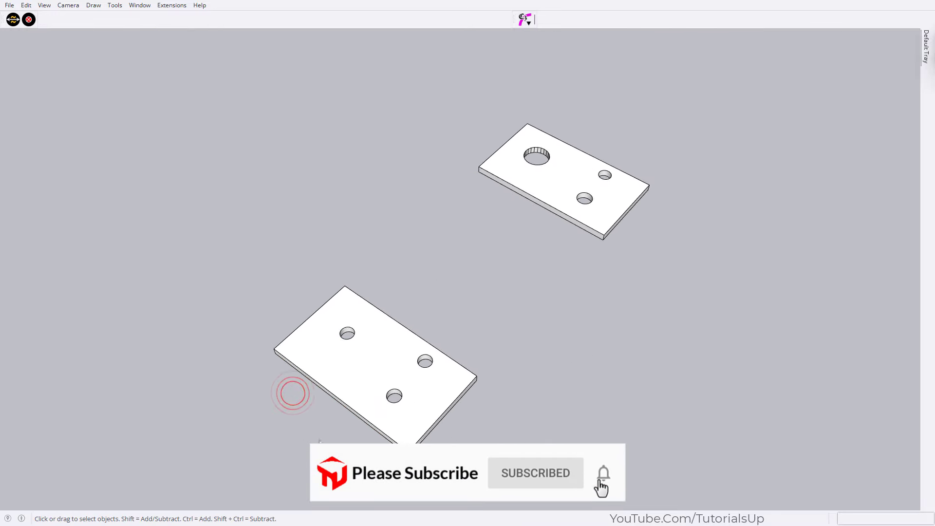
{"action": "scroll", "coordinate": [465, 251], "scroll_direction": "down", "scroll_amount": 3}
{"action": "scroll", "coordinate": [472, 281], "scroll_direction": "up", "scroll_amount": 5}
{"action": "middle_click_drag", "start_coordinate": [384, 315], "coordinate": [455, 302]}
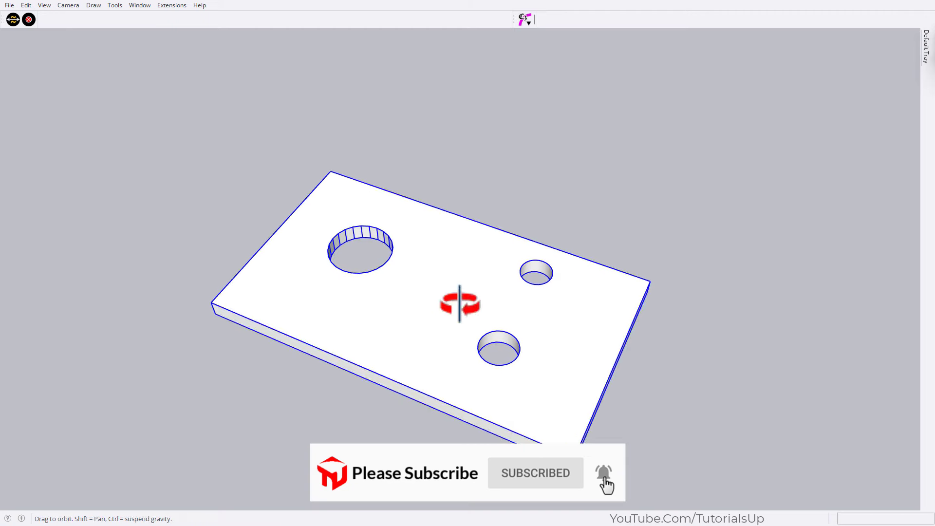
{"action": "left_click", "coordinate": [524, 21]}
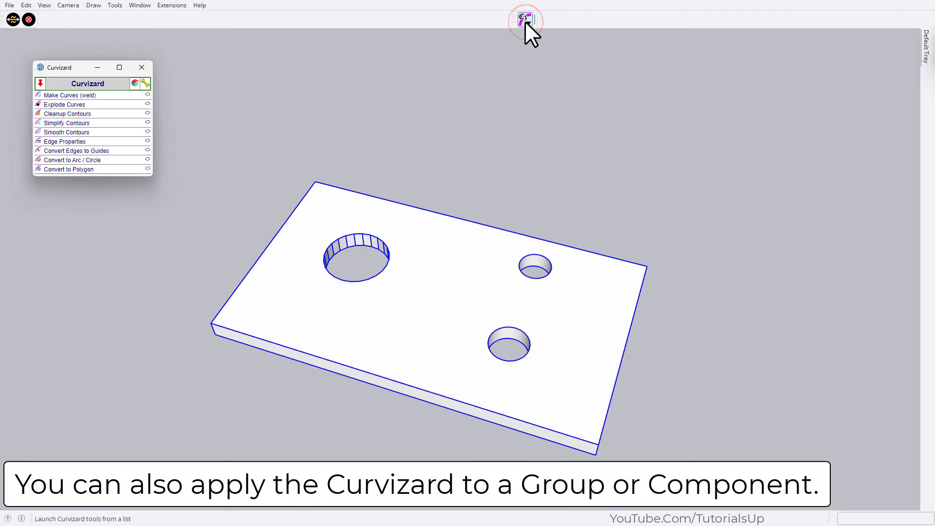
{"action": "left_click", "coordinate": [76, 160]}
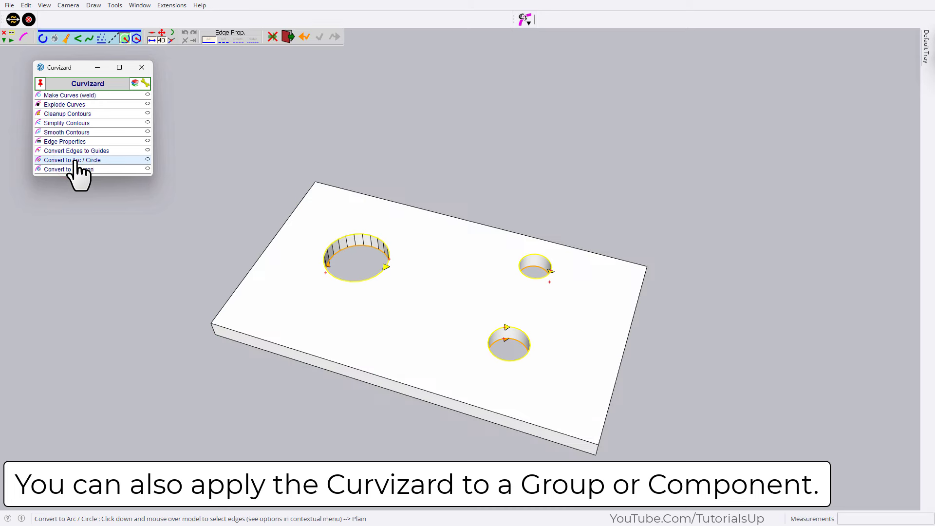
{"action": "left_click", "coordinate": [334, 84]}
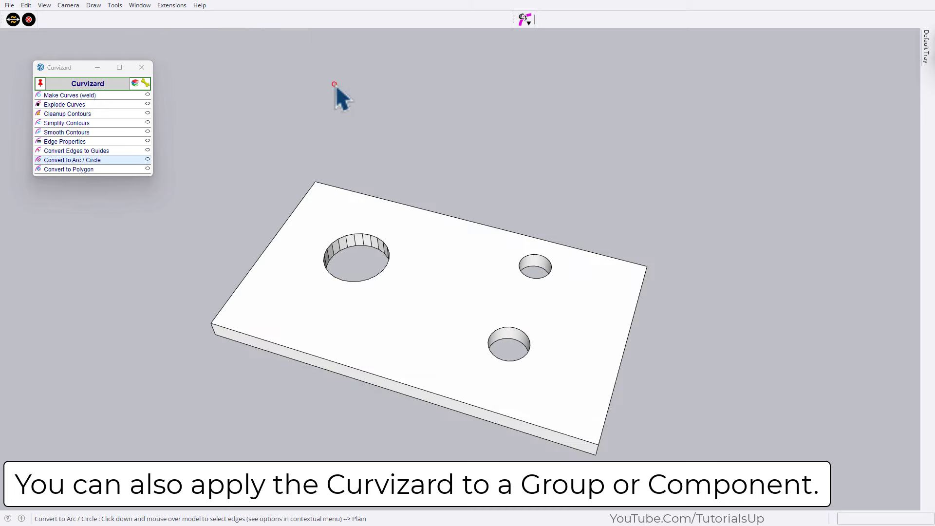
{"action": "left_click", "coordinate": [142, 67]}
Step: Set all three holes of the second plate to a 25 mm radius
{"action": "left_click", "coordinate": [308, 248]}
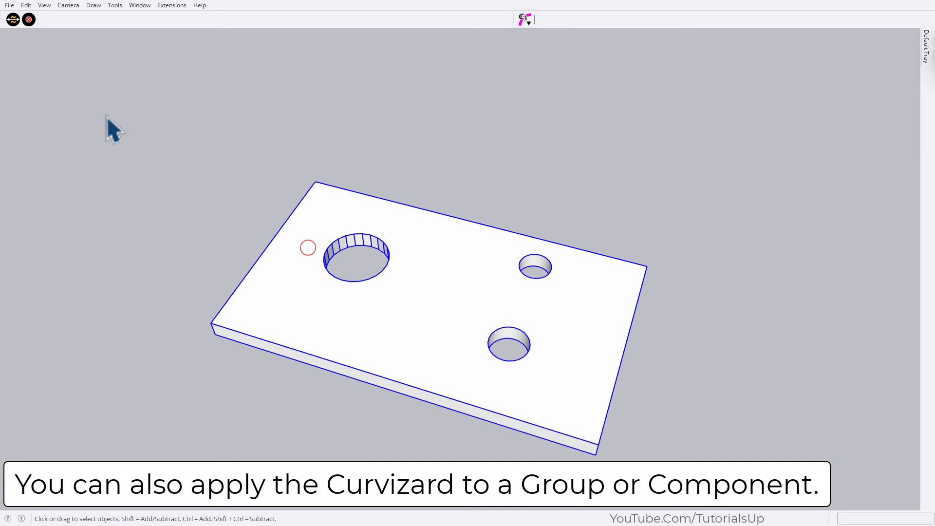
{"action": "left_click", "coordinate": [14, 19]}
{"action": "left_click", "coordinate": [477, 271]}
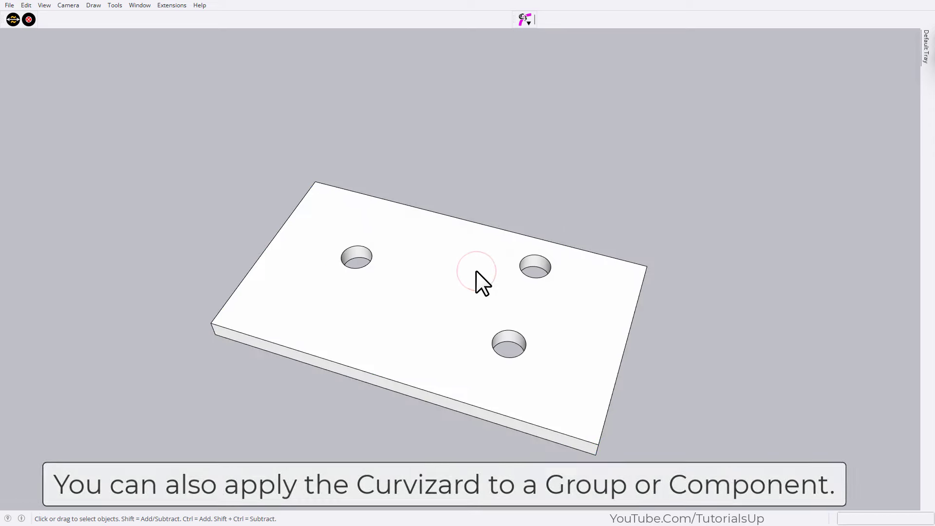
{"action": "left_click", "coordinate": [656, 167]}
{"action": "scroll", "coordinate": [682, 209], "scroll_direction": "down", "scroll_amount": 3}
{"action": "scroll", "coordinate": [706, 268], "scroll_direction": "down", "scroll_amount": 3}
Step: Zoom to the shelving unit and window-select the whole unit
{"action": "scroll", "coordinate": [716, 288], "scroll_direction": "down", "scroll_amount": 3}
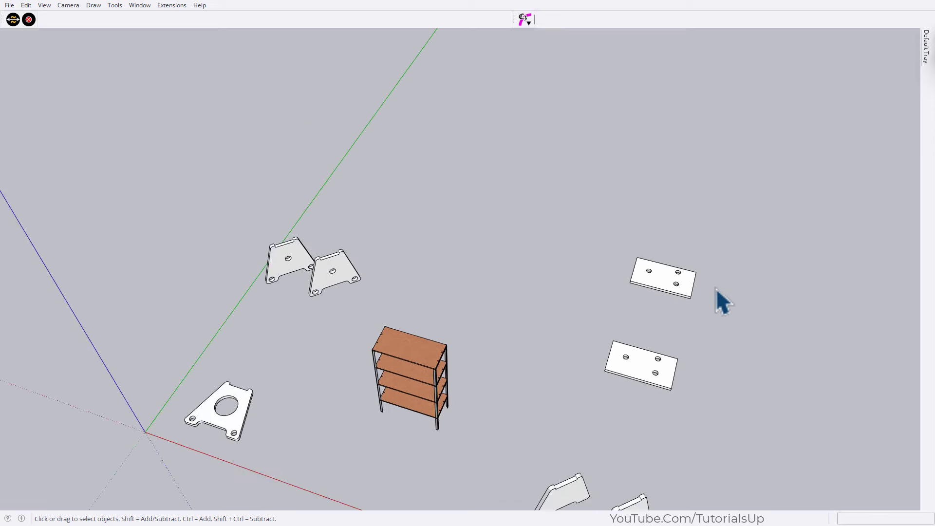
{"action": "scroll", "coordinate": [546, 385], "scroll_direction": "down", "scroll_amount": 2}
{"action": "scroll", "coordinate": [491, 380], "scroll_direction": "up", "scroll_amount": 6}
{"action": "scroll", "coordinate": [506, 234], "scroll_direction": "up", "scroll_amount": 1}
{"action": "scroll", "coordinate": [507, 239], "scroll_direction": "up", "scroll_amount": 1}
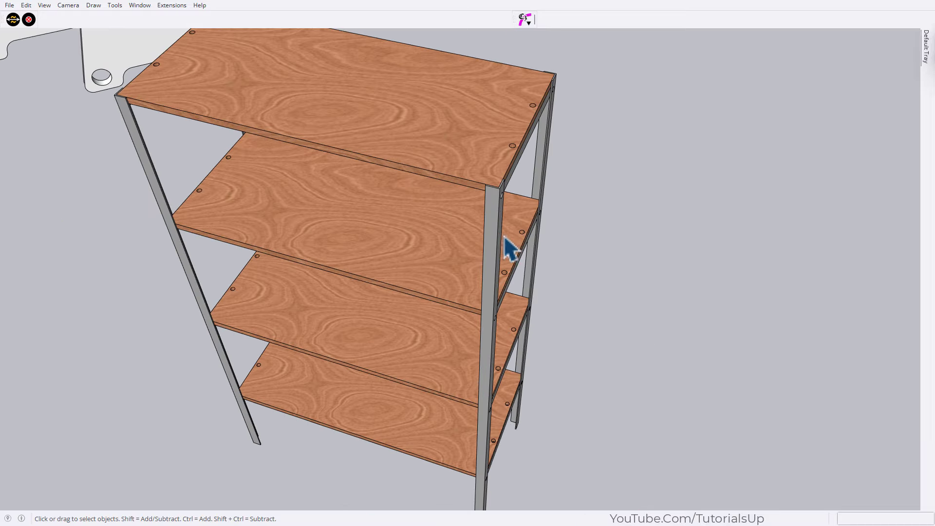
{"action": "scroll", "coordinate": [507, 248], "scroll_direction": "down", "scroll_amount": 1}
{"action": "left_click", "coordinate": [508, 246]}
{"action": "mouse_move", "coordinate": [507, 244]}
{"action": "middle_mouse_down"}
{"action": "mouse_move", "coordinate": [434, 331]}
{"action": "mouse_move", "coordinate": [363, 175]}
{"action": "mouse_move", "coordinate": [365, 271]}
{"action": "middle_mouse_up"}
{"action": "left_click_drag", "start_coordinate": [327, 197], "coordinate": [629, 482]}
{"action": "middle_click_drag", "start_coordinate": [556, 353], "coordinate": [476, 267]}
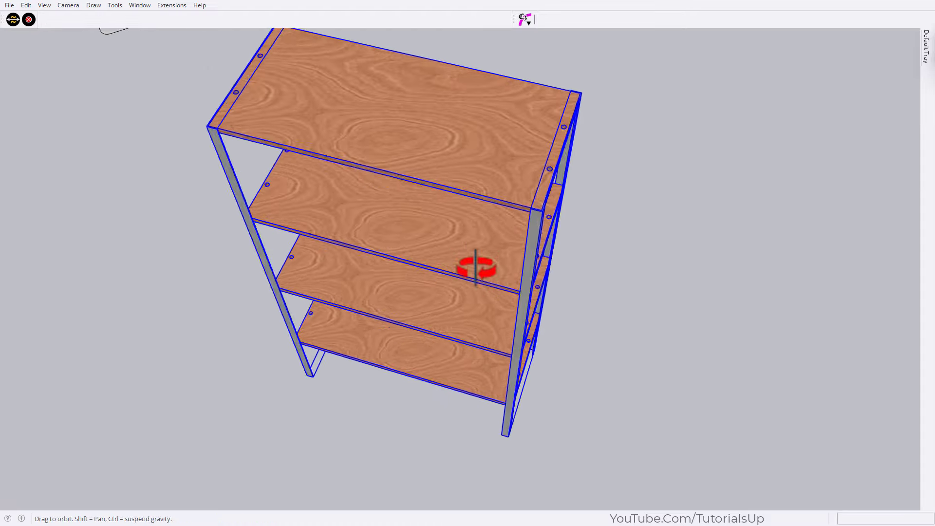
{"action": "scroll", "coordinate": [528, 453], "scroll_direction": "down", "scroll_amount": 2}
{"action": "scroll", "coordinate": [447, 254], "scroll_direction": "up", "scroll_amount": 2}
Step: Delete all circular holes from the shelves with HoleEditor and orbit to check
{"action": "left_click", "coordinate": [30, 21]}
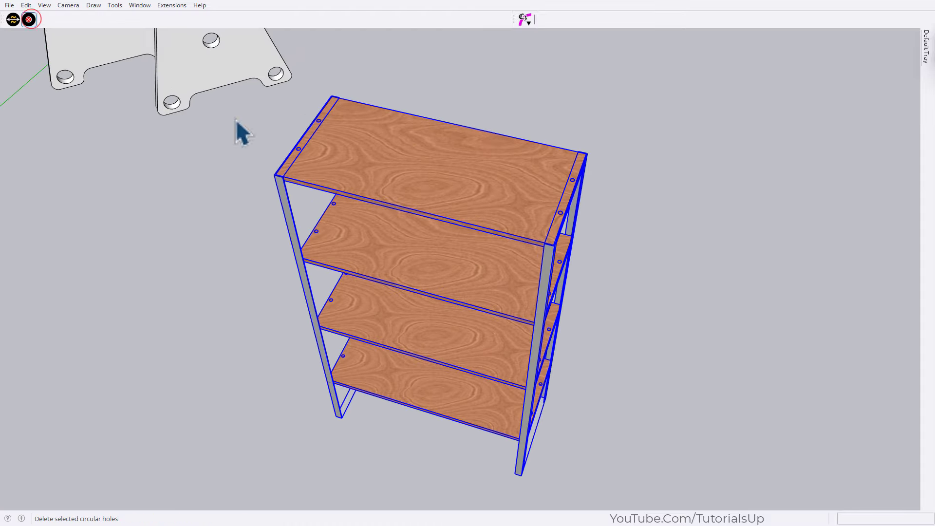
{"action": "mouse_move", "coordinate": [595, 318]}
{"action": "middle_mouse_down"}
{"action": "mouse_move", "coordinate": [505, 255]}
{"action": "mouse_move", "coordinate": [183, 188]}
{"action": "mouse_move", "coordinate": [382, 278]}
{"action": "mouse_move", "coordinate": [459, 382]}
{"action": "mouse_move", "coordinate": [484, 265]}
{"action": "middle_mouse_up"}
{"action": "scroll", "coordinate": [485, 265], "scroll_direction": "down", "scroll_amount": 2}
{"action": "scroll", "coordinate": [472, 271], "scroll_direction": "down", "scroll_amount": 3}
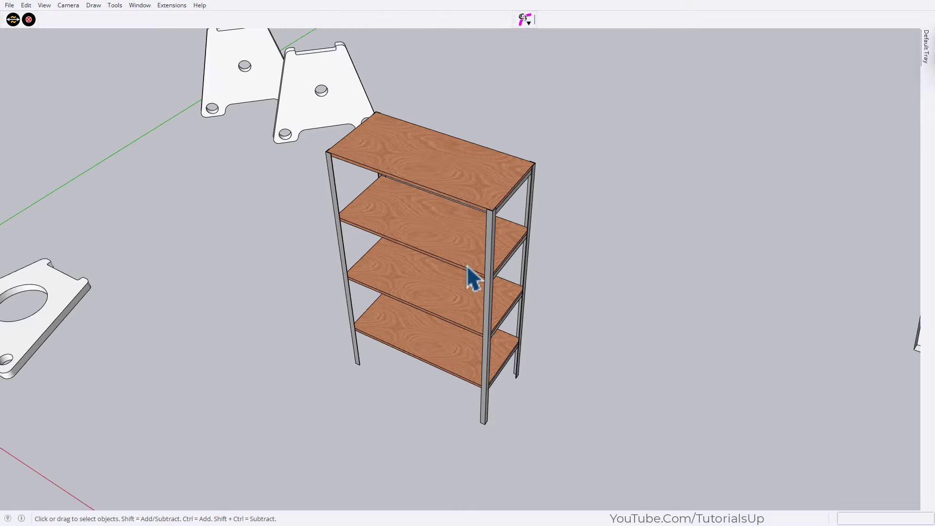